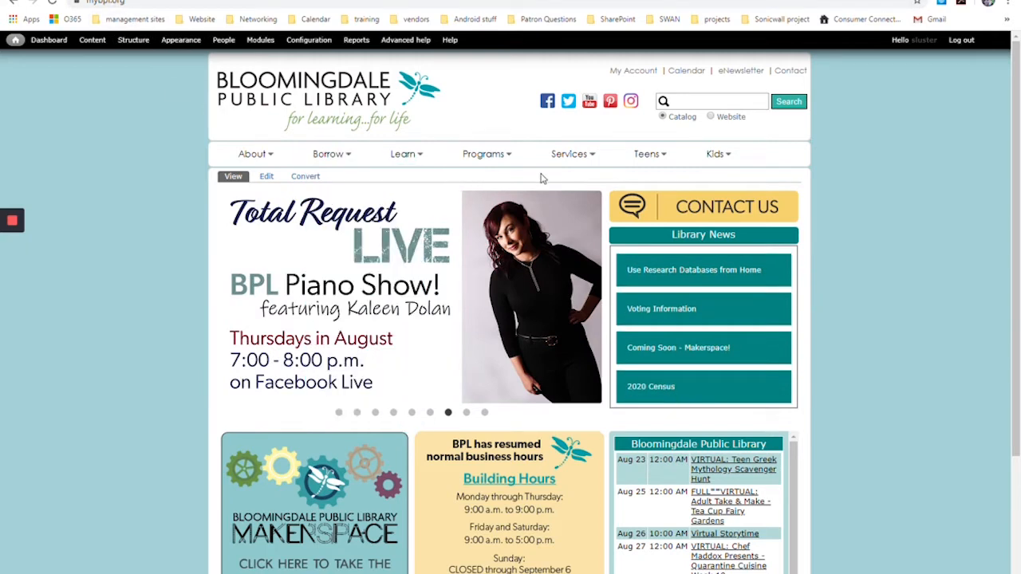
Step: Open the library website's Computer Classes page from its Computers services and look over the Classes and Materials list
mouse_move(579, 165)
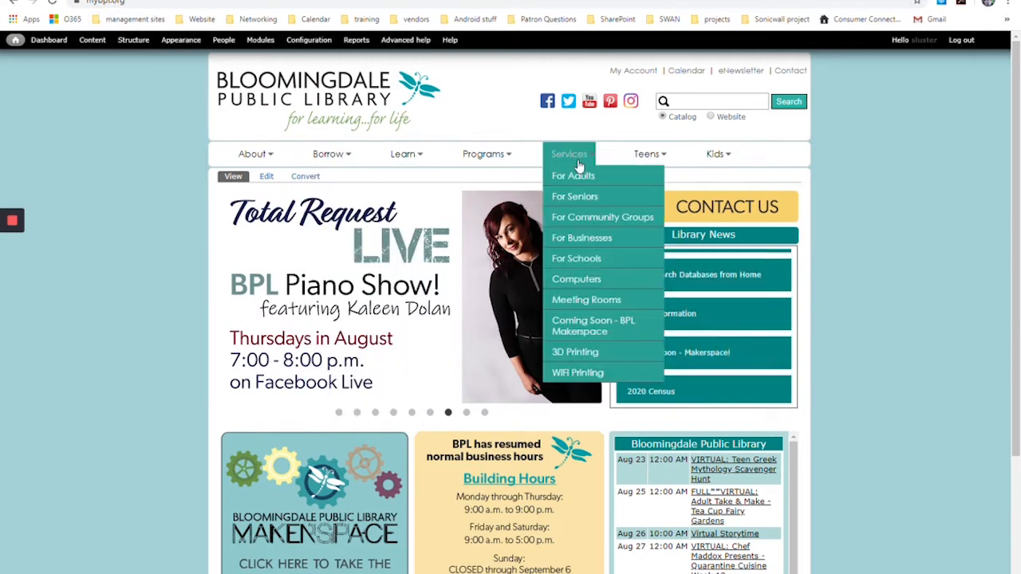
left_click(579, 280)
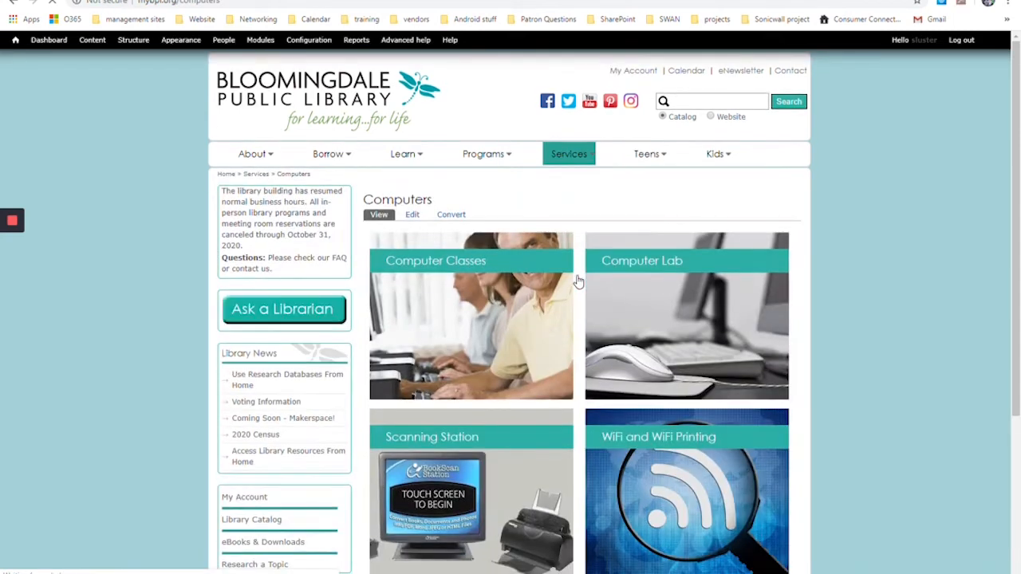
left_click(452, 266)
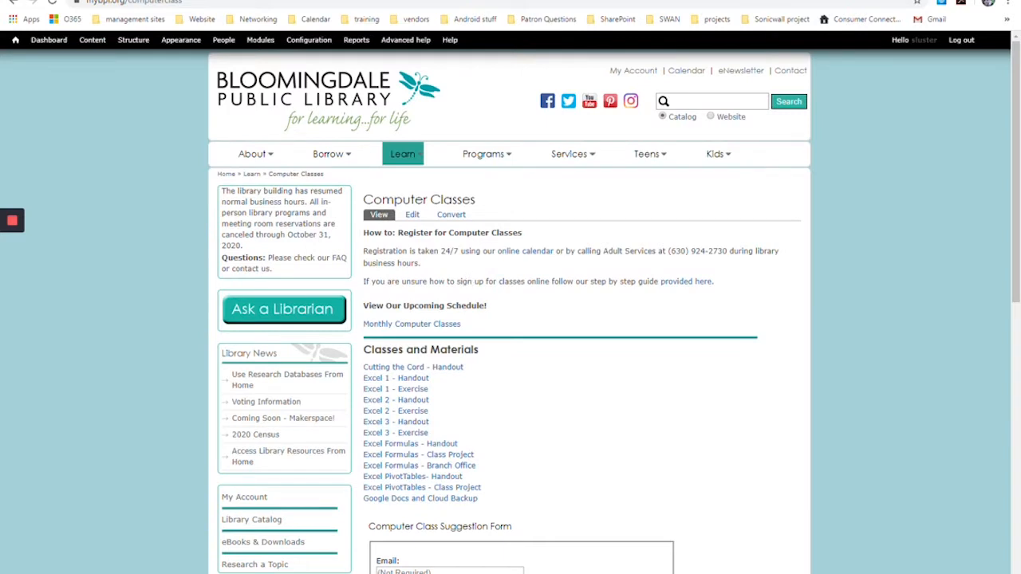
scroll(469, 277, "down", 1)
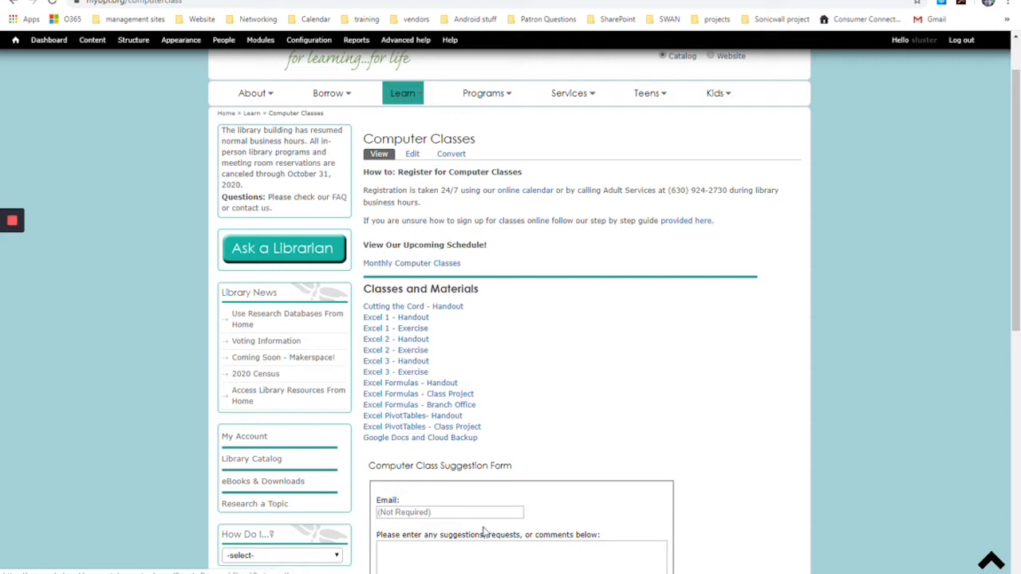
Step: Switch to the Excel workbook and create a PivotChart with PivotTable on a new worksheet from Exercise1 range A1:F29
left_click(554, 563)
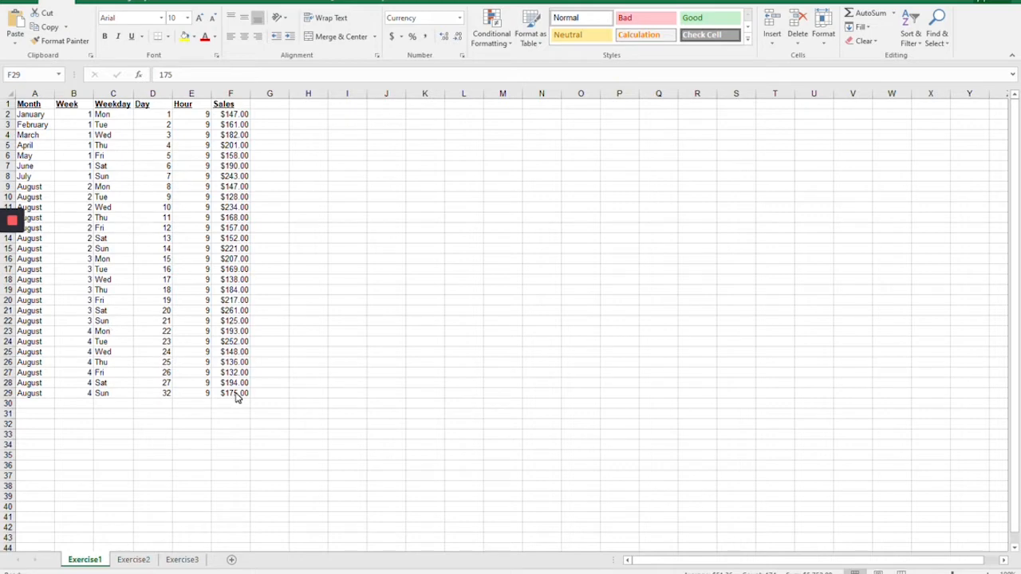
key("ctrl+a")
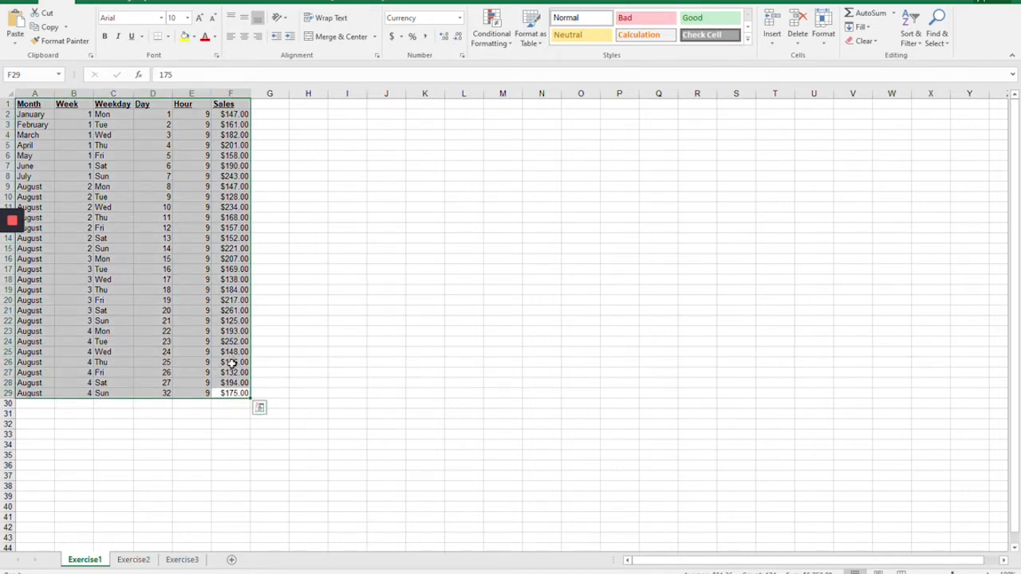
left_click_drag(233, 392, 24, 104)
left_click(90, 4)
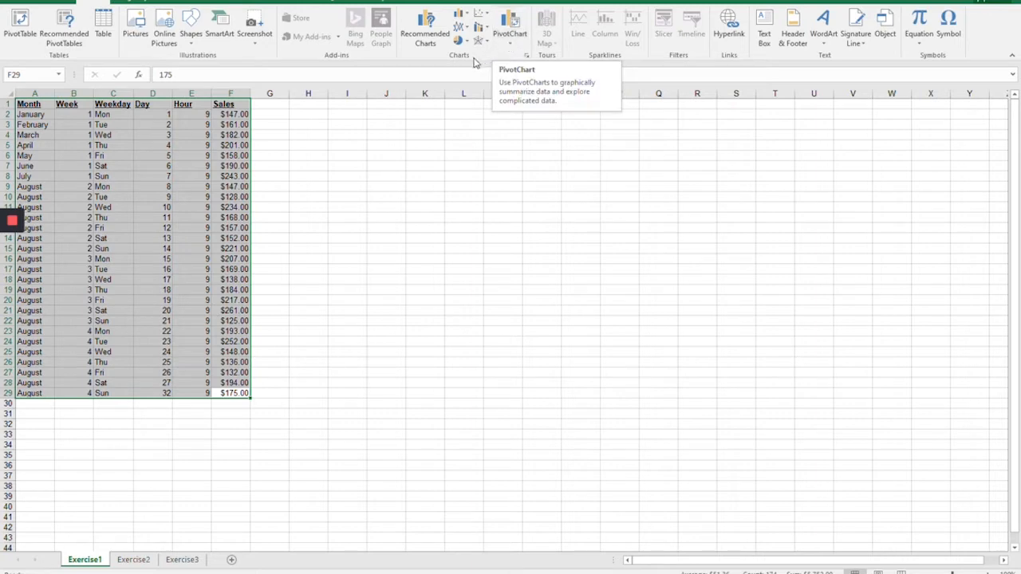
left_click(510, 40)
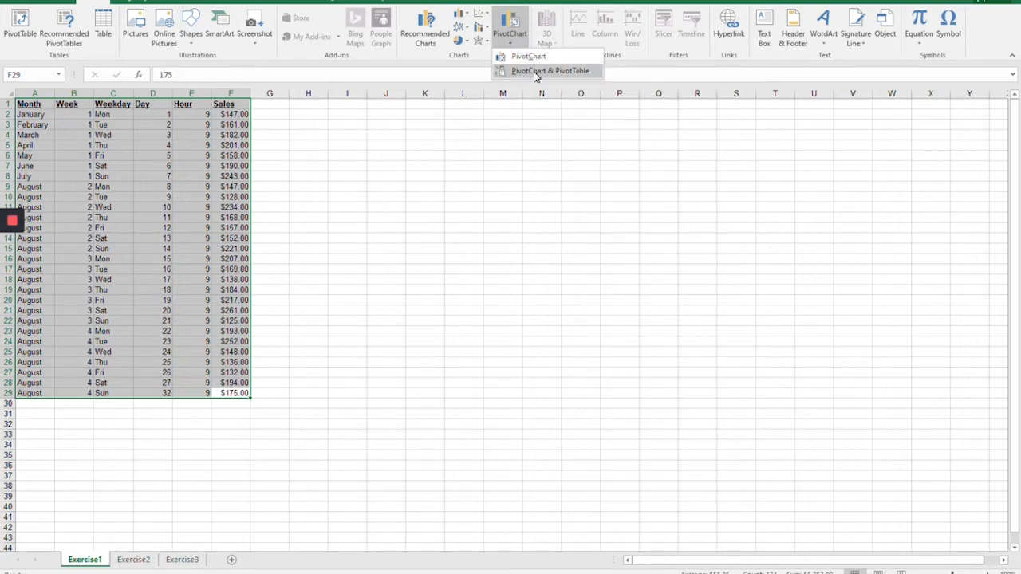
left_click(534, 72)
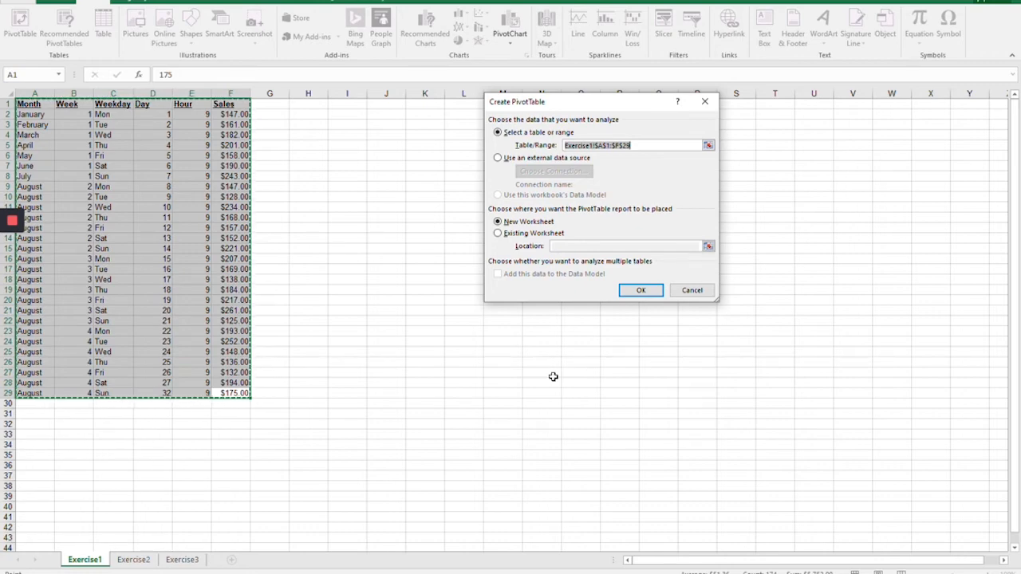
left_click(641, 291)
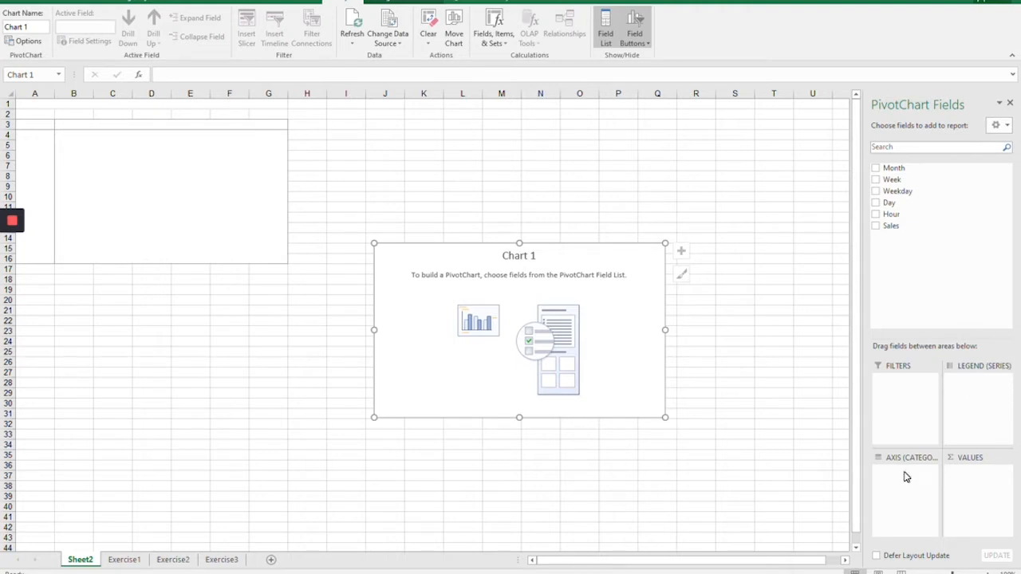
Step: Add the Sales, Hour, Day, Weekday, Week and Month fields to the PivotChart
left_click(877, 228)
left_click(876, 215)
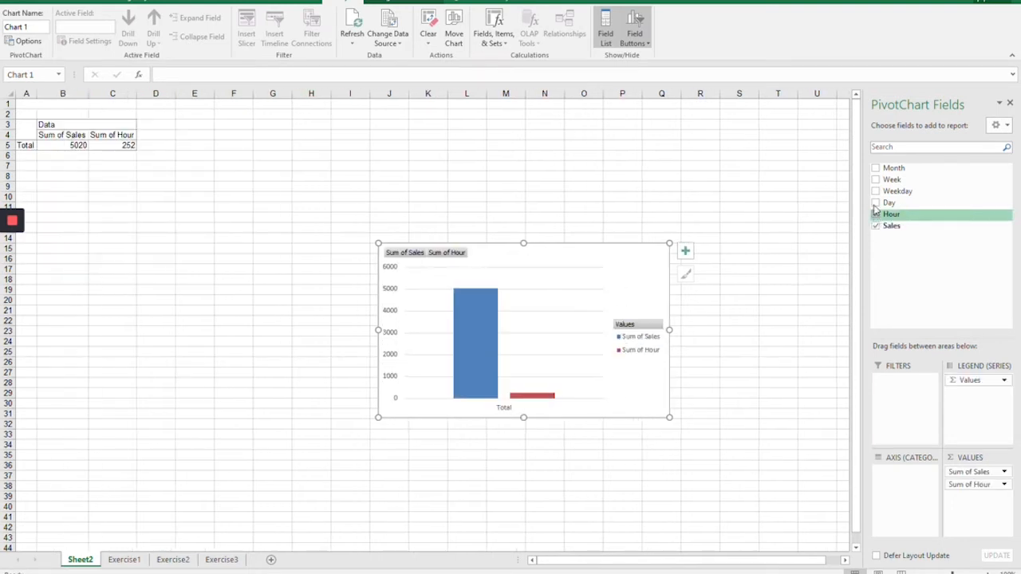
left_click(875, 204)
left_click(875, 192)
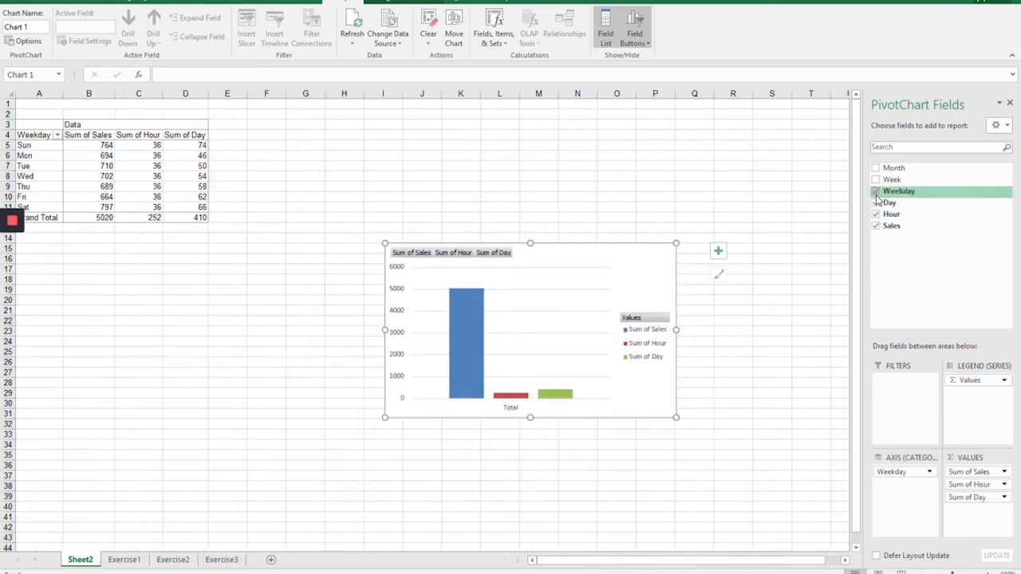
left_click(876, 180)
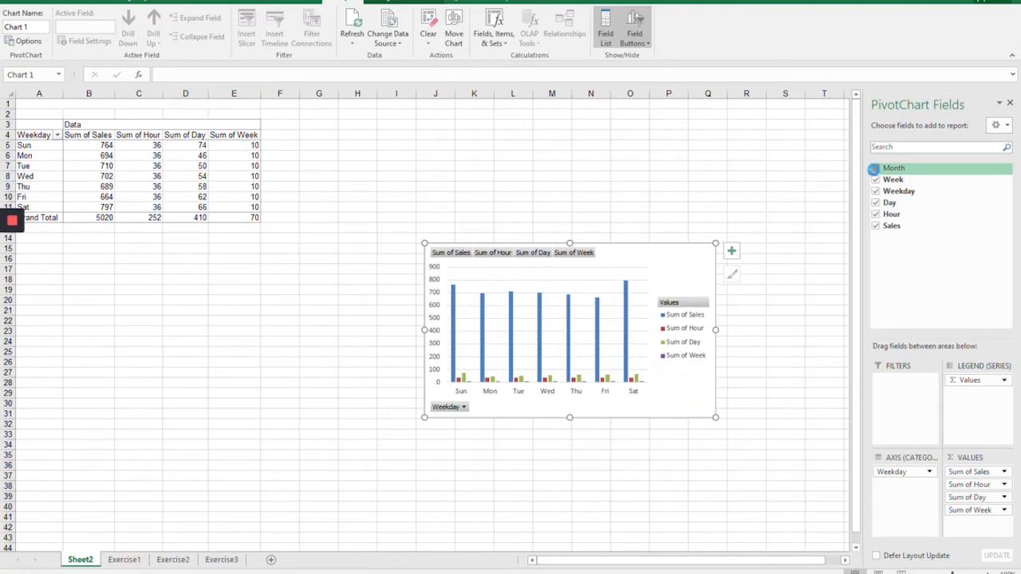
left_click(876, 168)
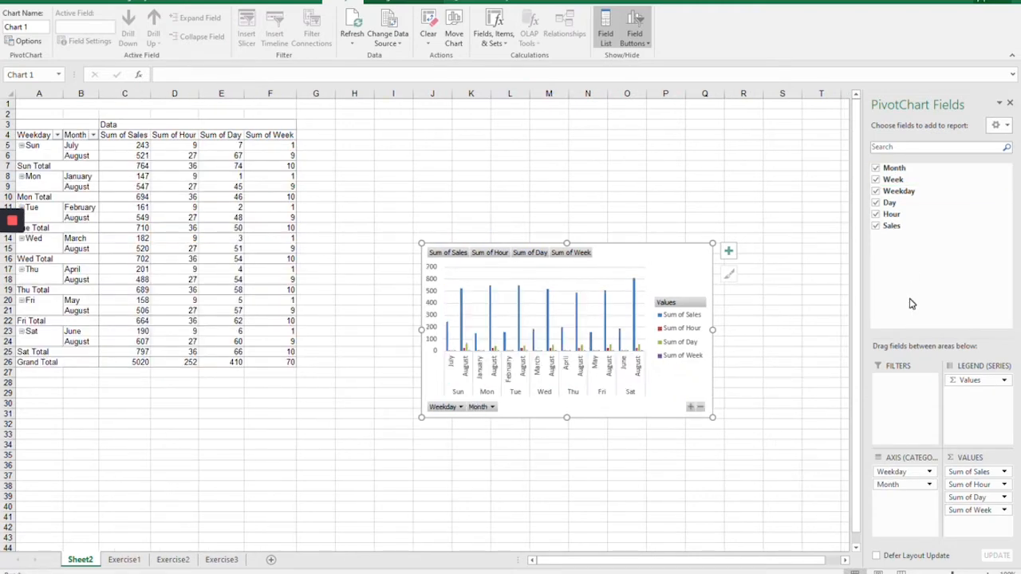
Step: Reduce the PivotChart's fields to Weekday and Sales by removing Month, Hour, Day and Week
left_click(876, 169)
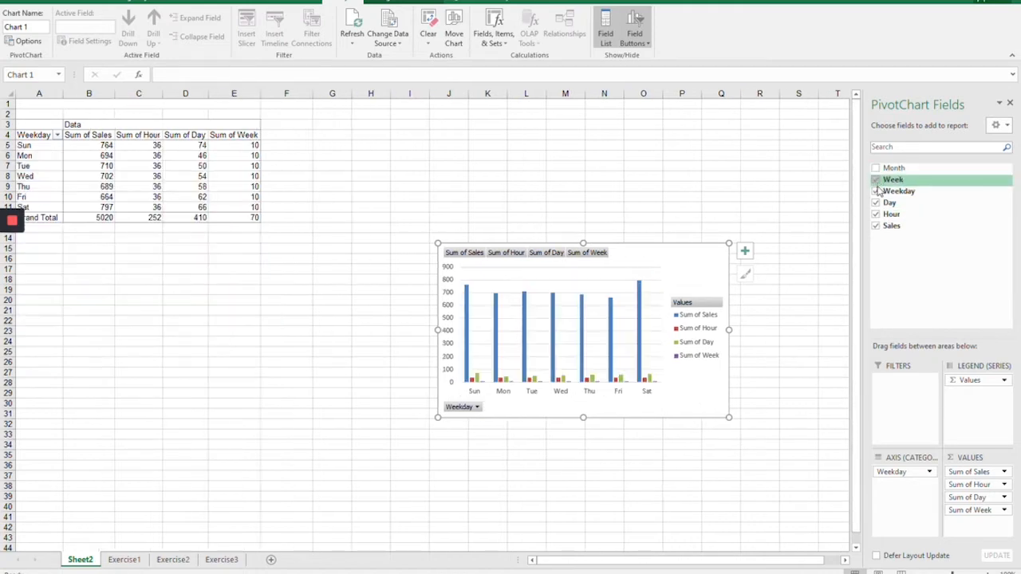
left_click(877, 227)
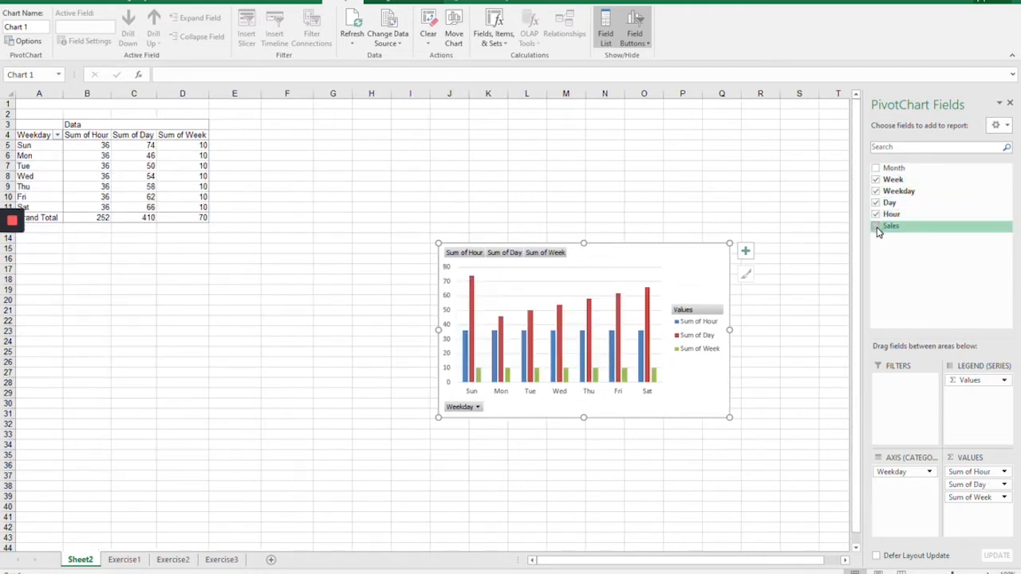
left_click(877, 228)
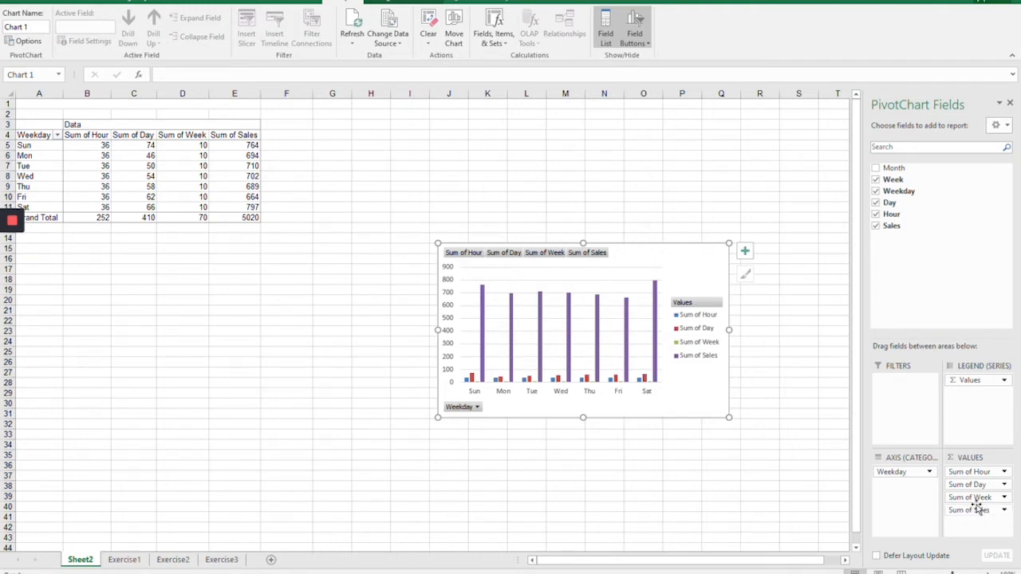
left_click(875, 214)
left_click(876, 202)
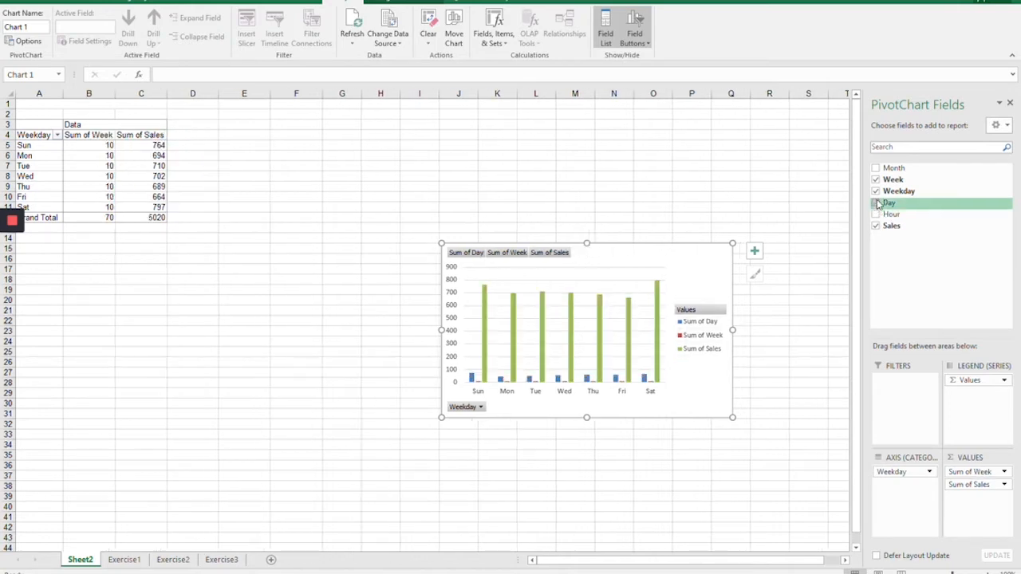
left_click(876, 180)
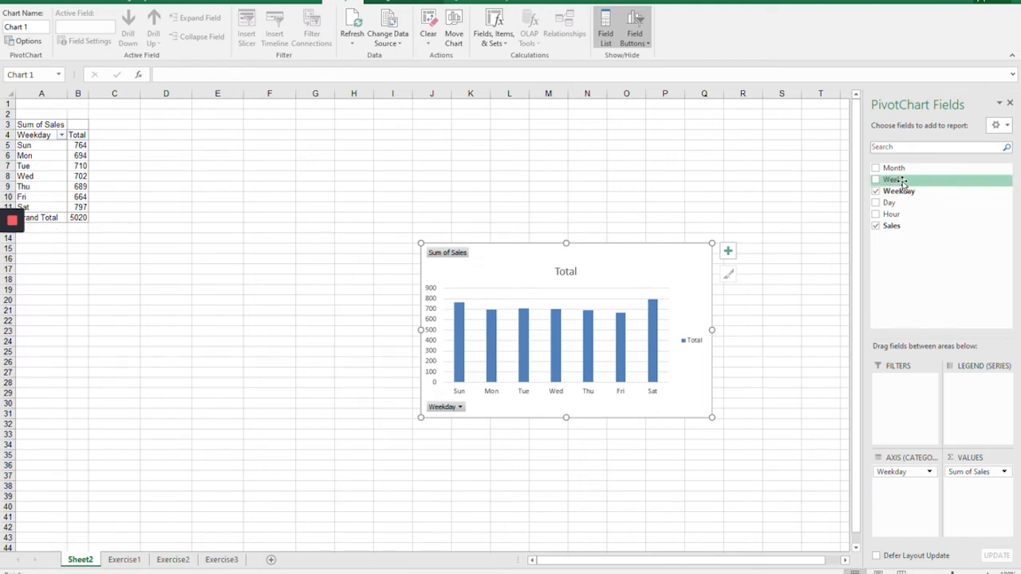
Step: Try Hour as a second axis category below Weekday, toggle Sales off and on, and remove Hour
left_click_drag(889, 209, 903, 495)
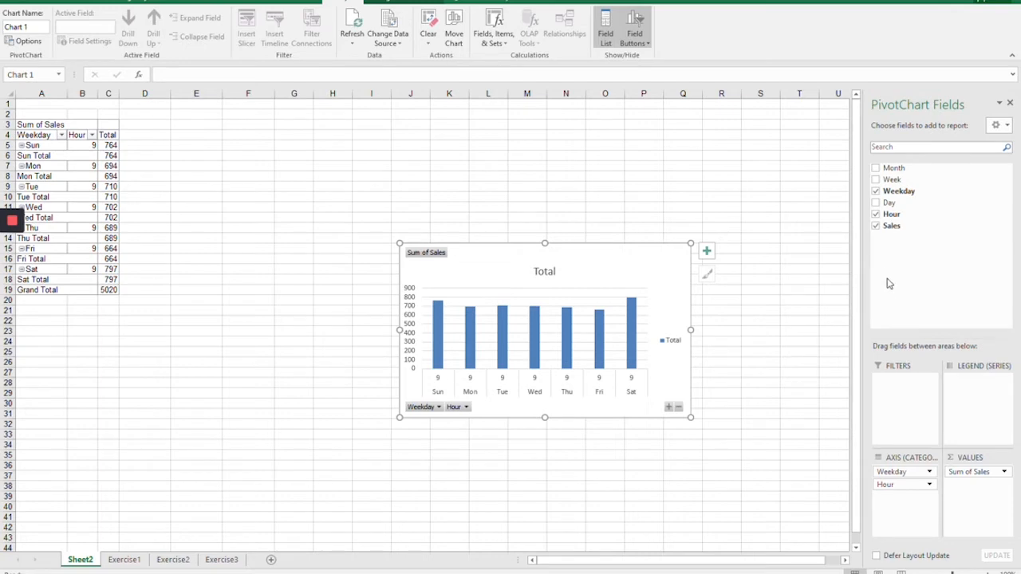
left_click(876, 228)
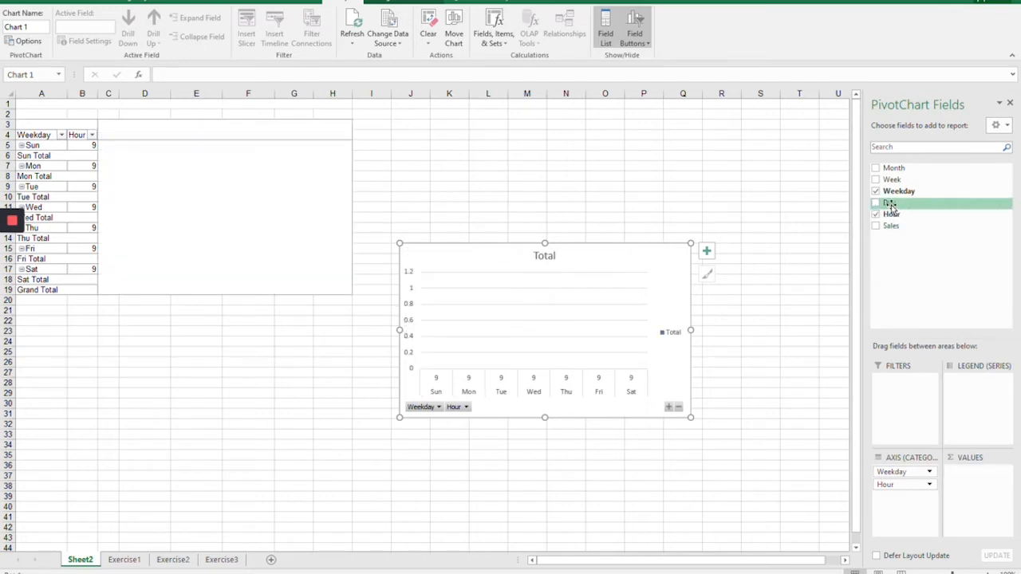
mouse_move(890, 206)
left_mouse_down()
mouse_move(932, 356)
mouse_move(930, 496)
mouse_move(899, 289)
mouse_move(902, 210)
left_mouse_up()
left_click(877, 228)
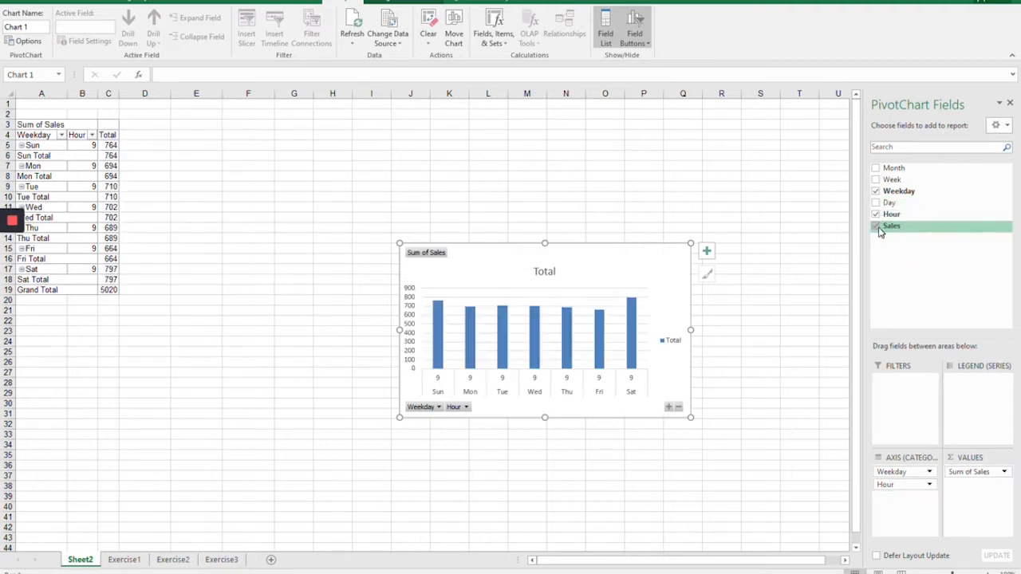
left_click(876, 214)
Step: Try the Day field below Weekday on the axis and as the legend series, and remove it from the report
left_click_drag(894, 213, 902, 499)
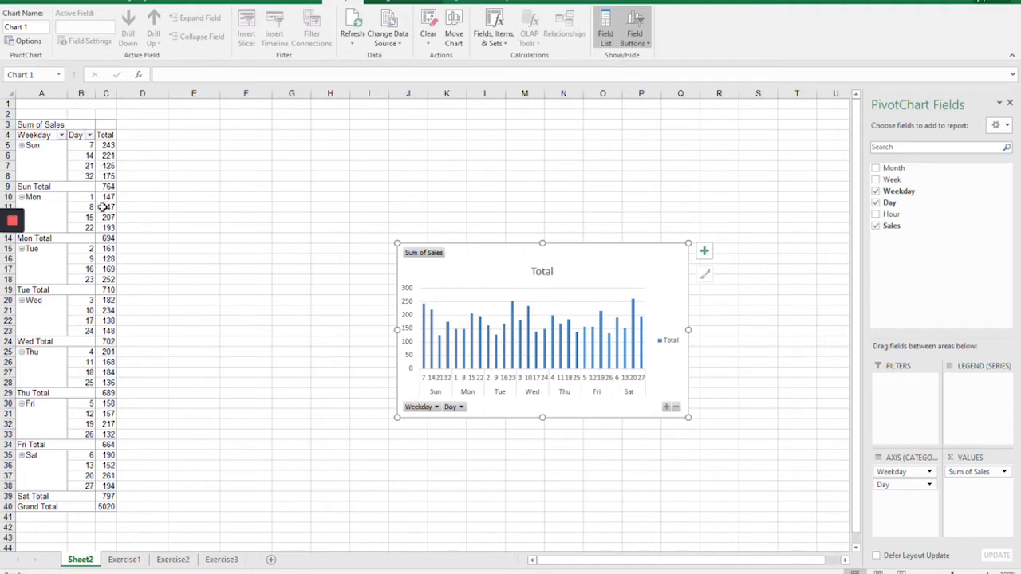
left_click_drag(900, 488, 975, 397)
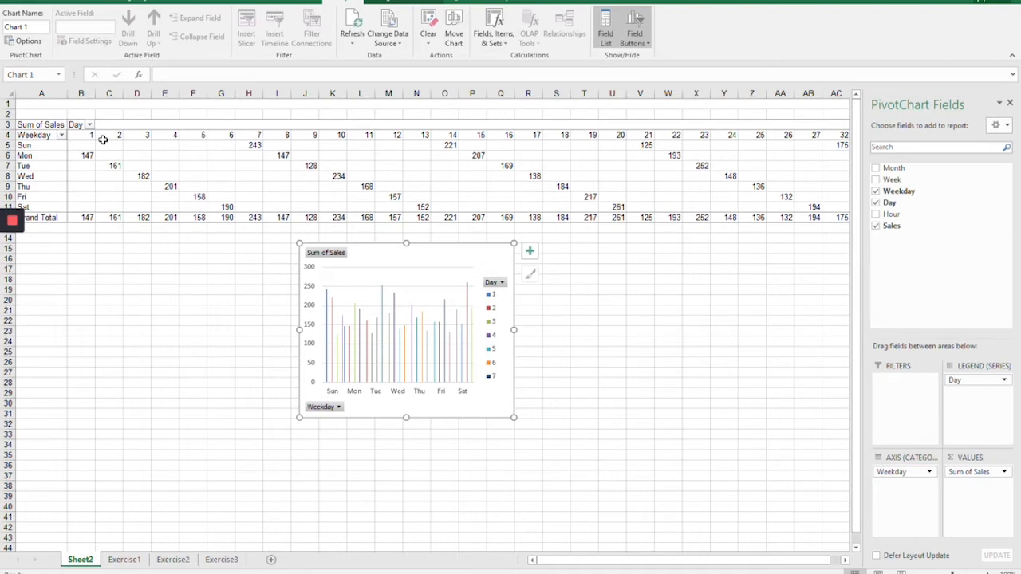
left_click(877, 204)
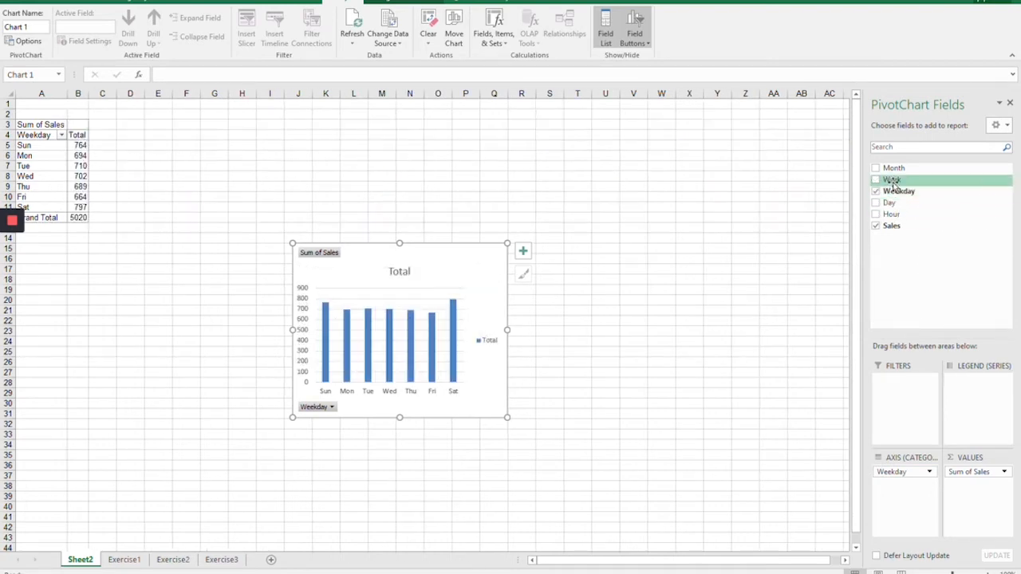
Step: Add the Month field as the PivotChart's legend series to split weekday sales by month
left_click_drag(911, 197, 982, 409)
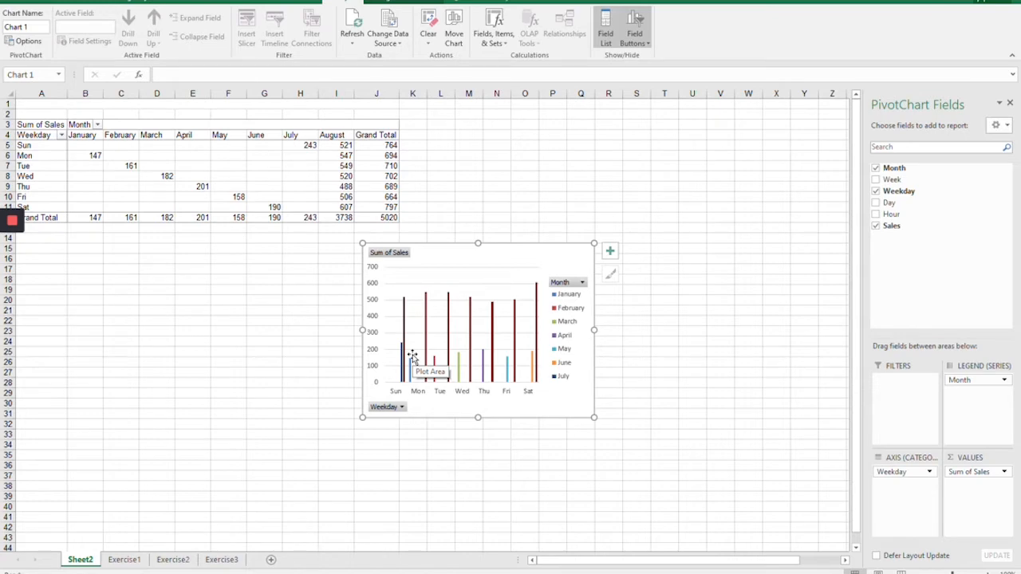
Step: Examine the PivotTable's monthly grand totals, the weekday grand totals and the August sales for each weekday
left_click(87, 219)
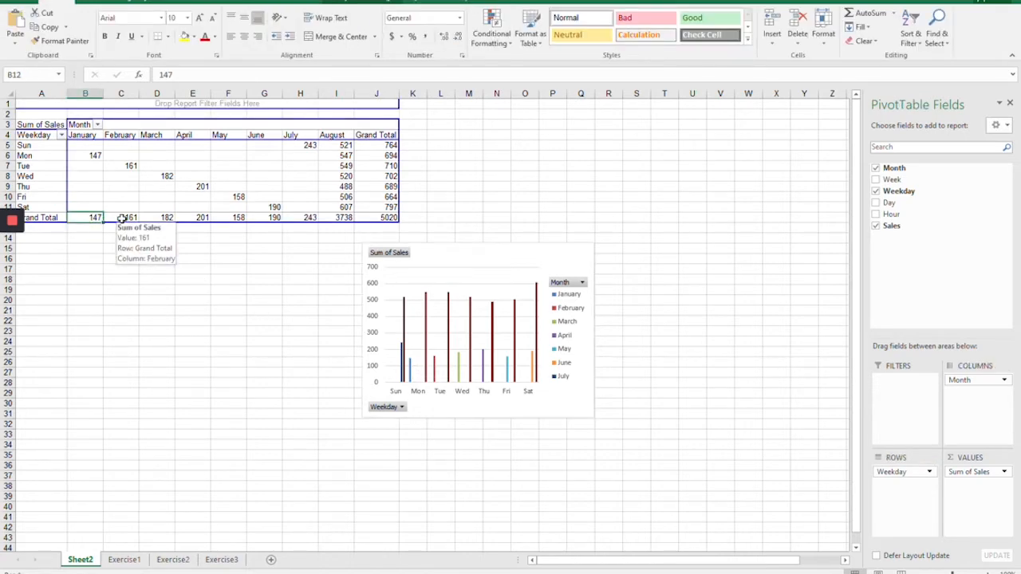
left_click(124, 218)
left_click(154, 217)
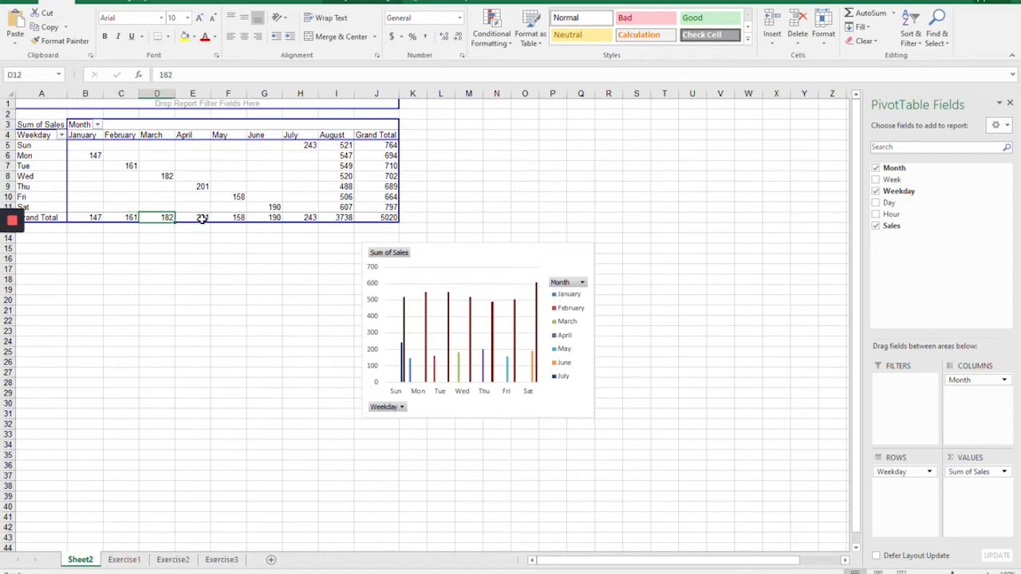
left_click(201, 218)
left_click(226, 218)
left_click(270, 220)
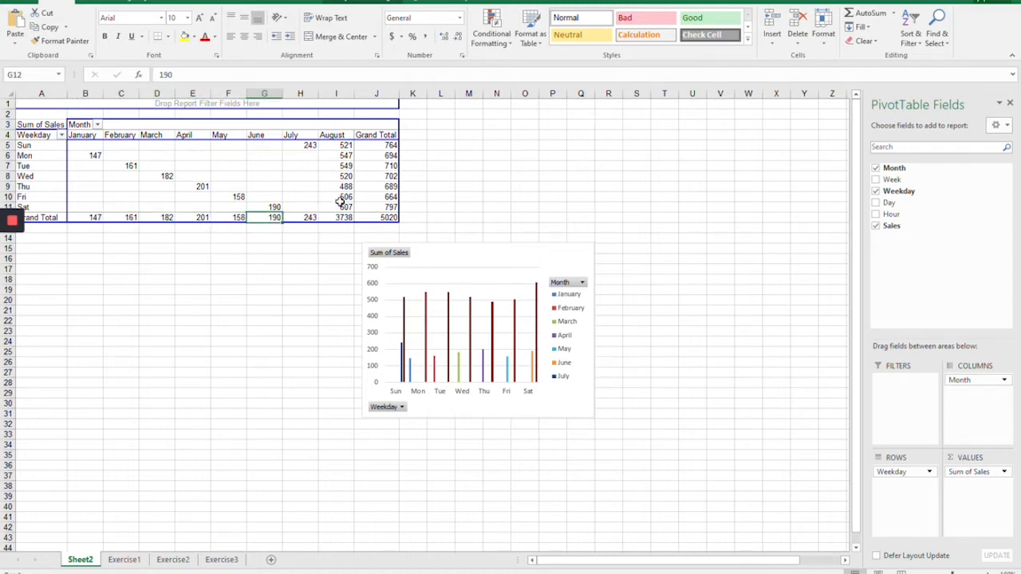
left_click(359, 156)
left_click(339, 145)
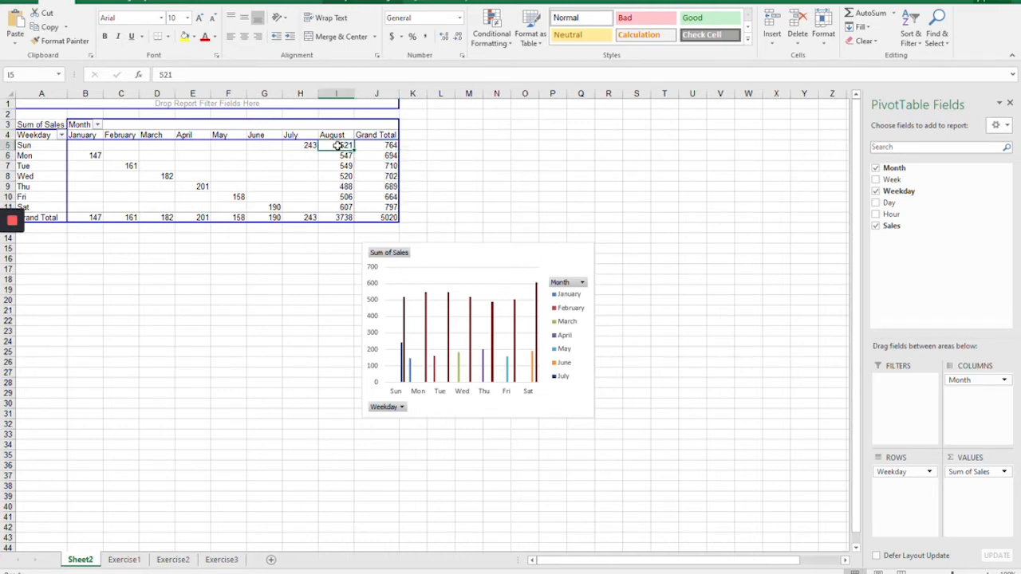
left_click(335, 156)
left_click(334, 167)
left_click(332, 186)
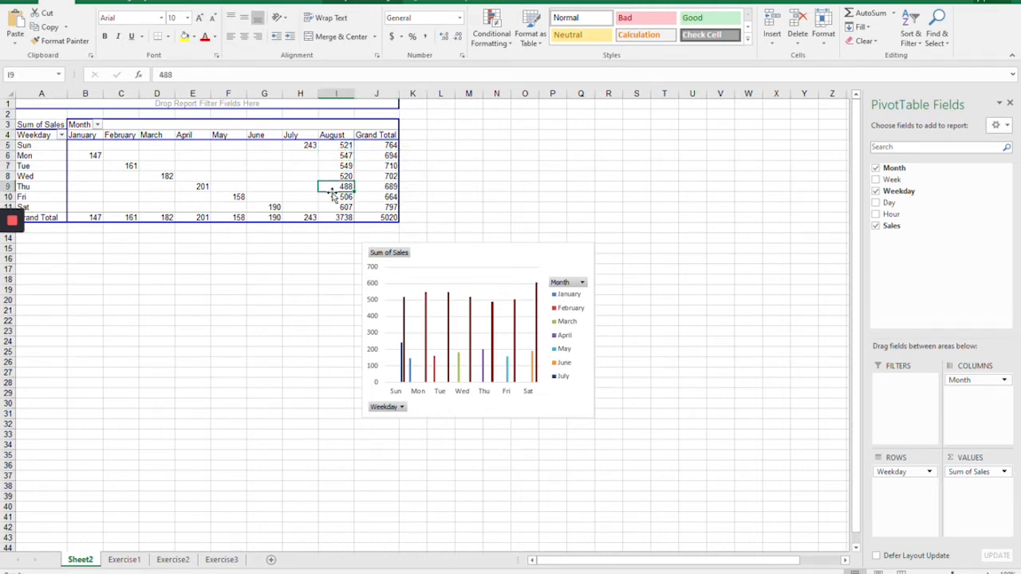
left_click(331, 197)
left_click(332, 207)
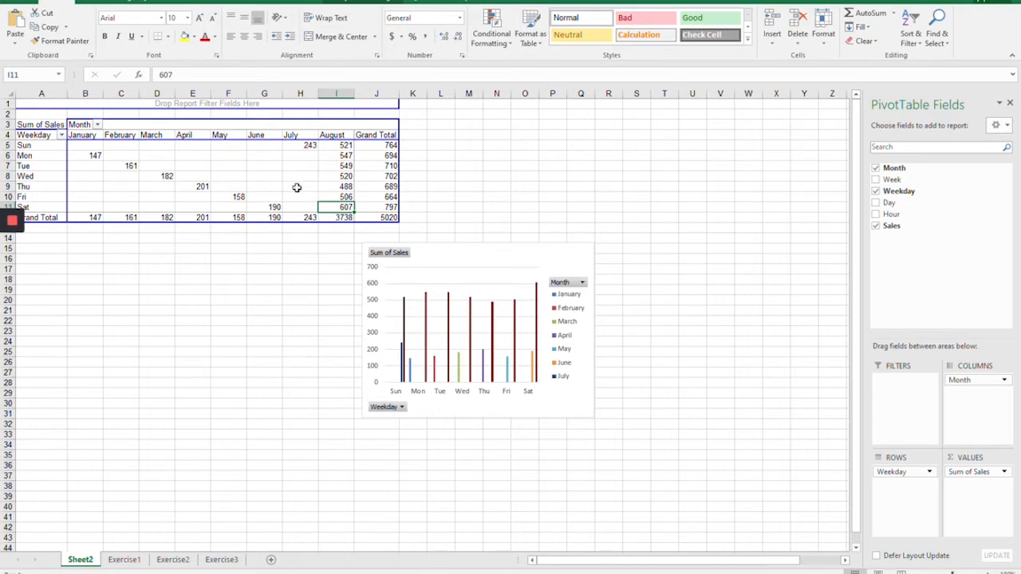
Step: Review the Exercise1 source data against the Sheet2 pivot report, and open the Exercise2 worksheet
left_click(126, 560)
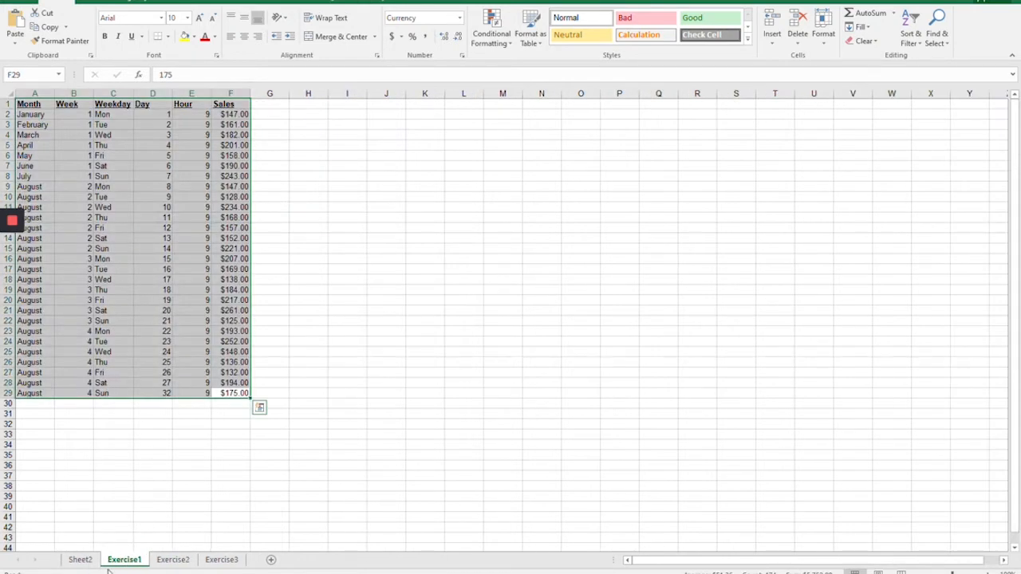
left_click(88, 560)
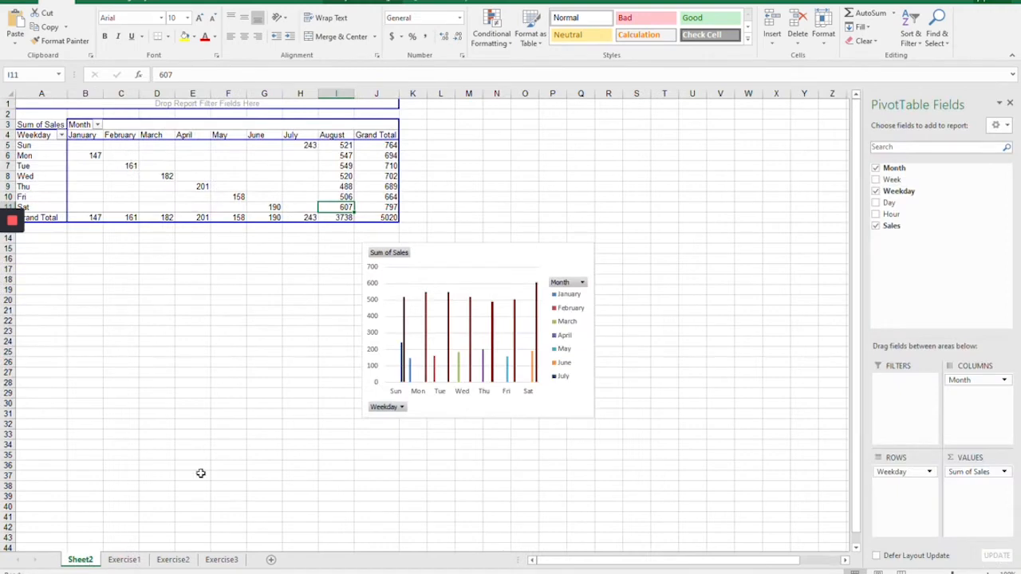
left_click(174, 560)
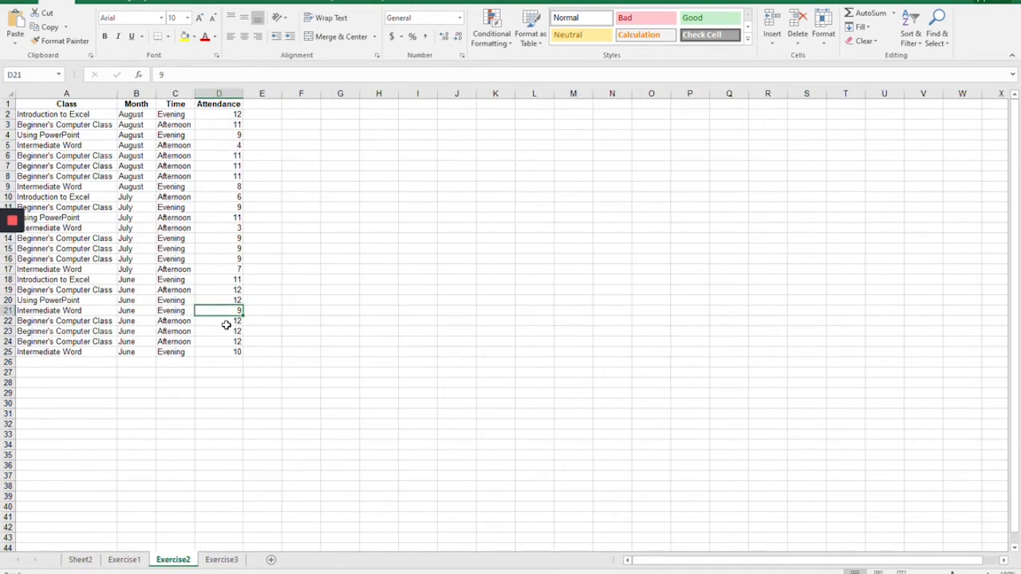
Step: Insert a PivotChart with PivotTable on a new worksheet from the Exercise2 class attendance data in A1:D25
left_click_drag(234, 353, 59, 105)
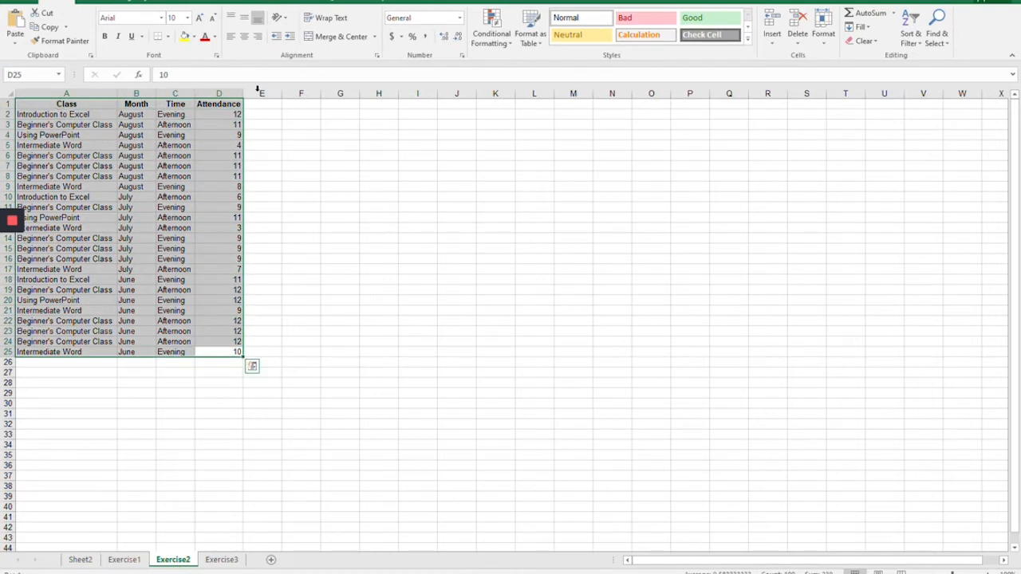
left_click(137, 3)
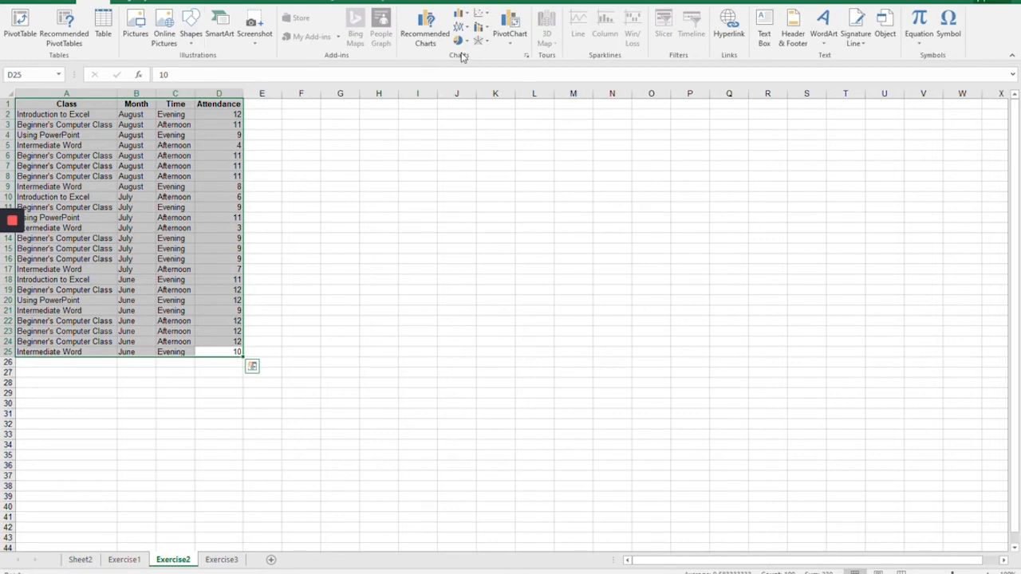
left_click(509, 44)
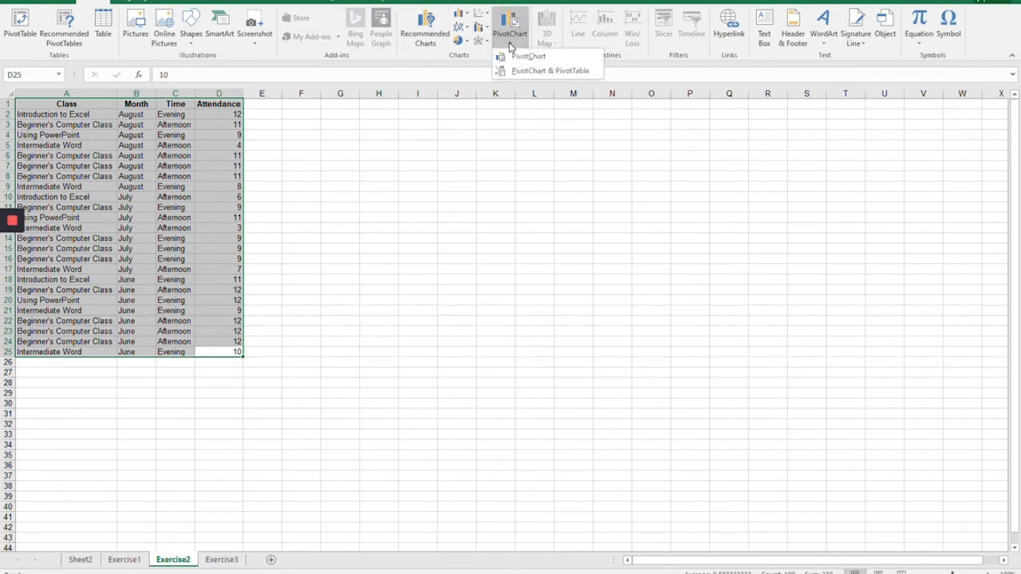
left_click(528, 72)
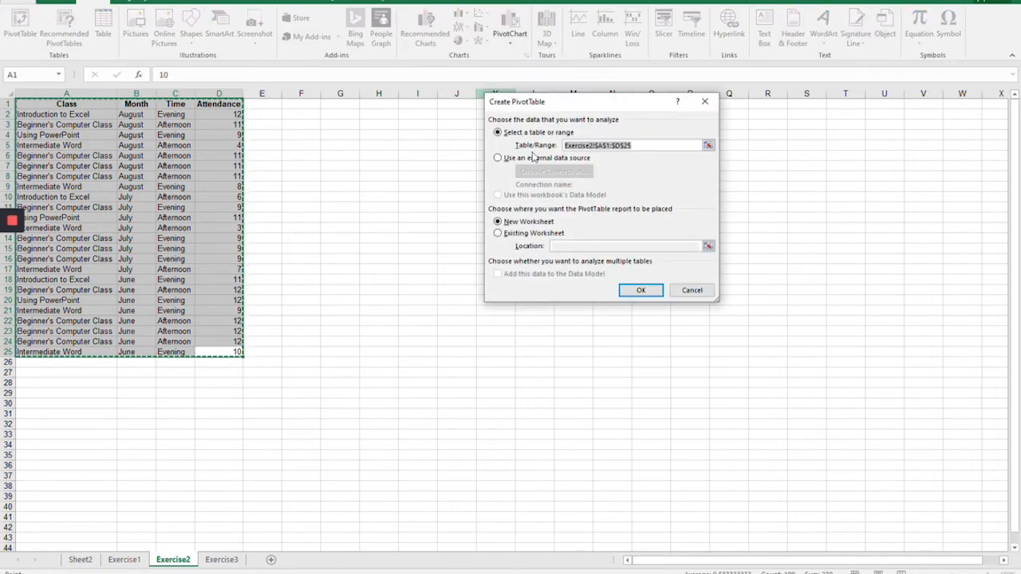
left_click(639, 290)
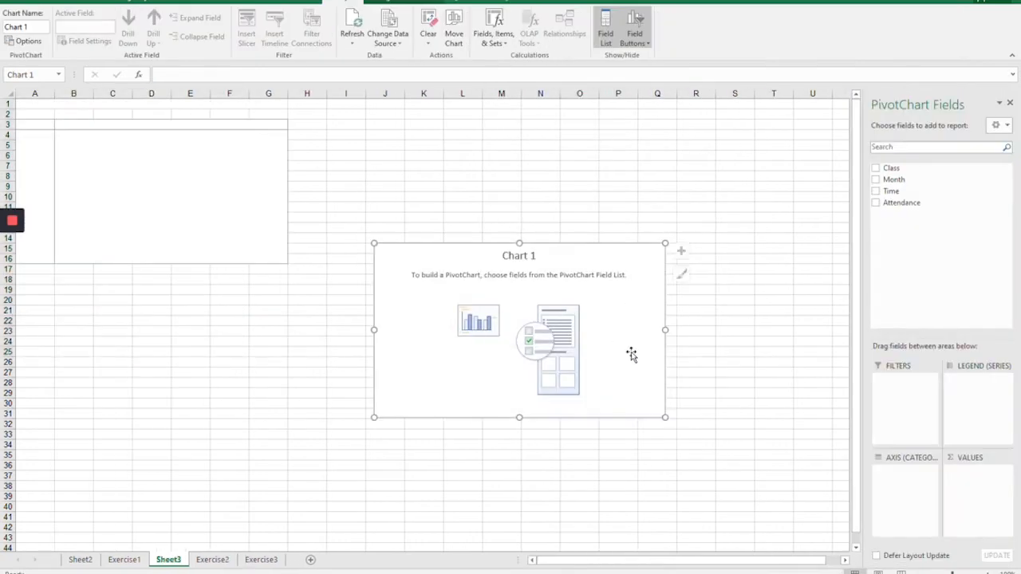
Step: Add the Class, Month, Time and Attendance fields to the new PivotChart report
left_click(877, 169)
left_click(876, 180)
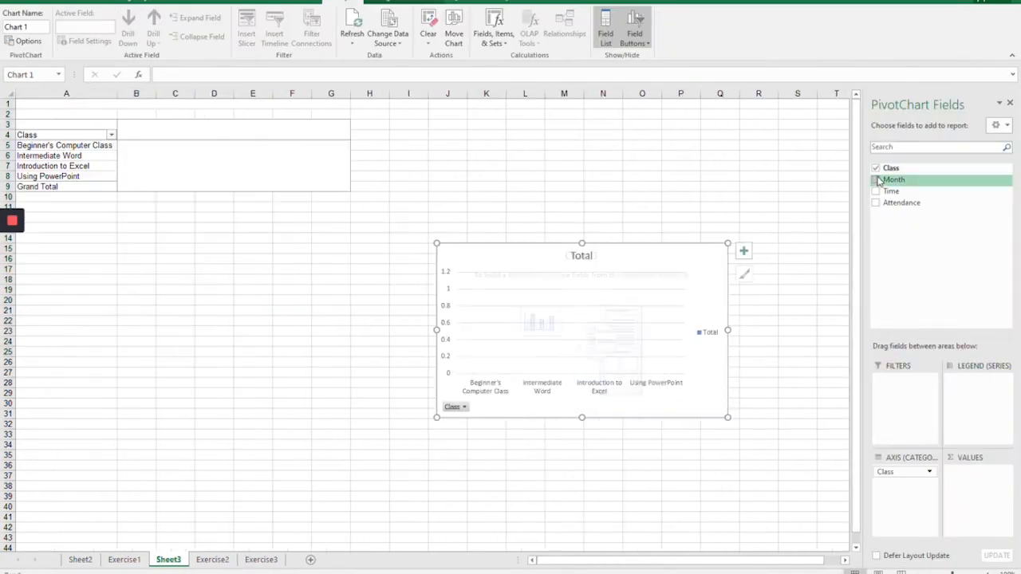
left_click(877, 191)
left_click(877, 203)
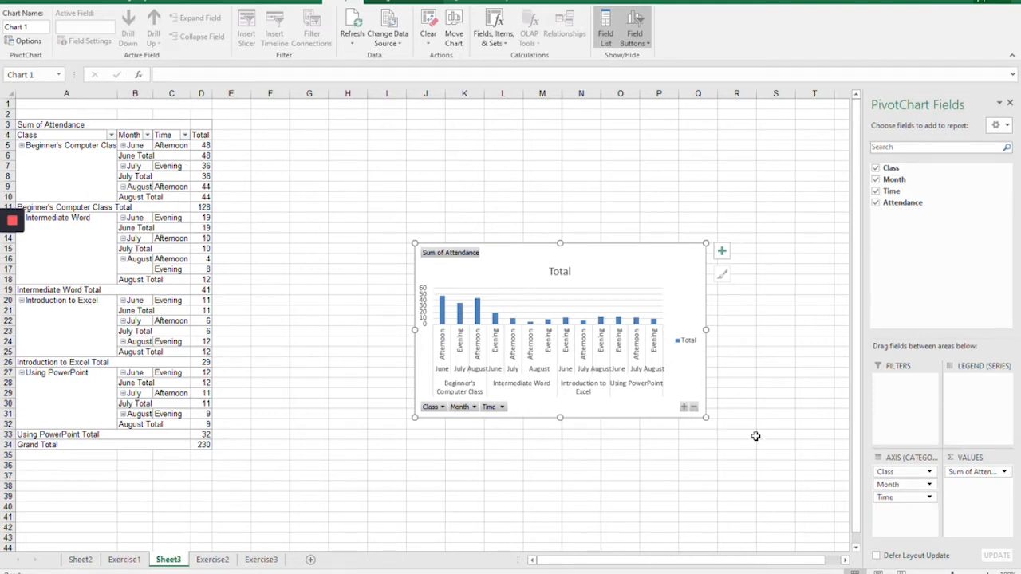
Step: Move the Month field from the axis to the report filters and the Time field to the legend series
left_click(895, 486)
left_click_drag(895, 489, 895, 397)
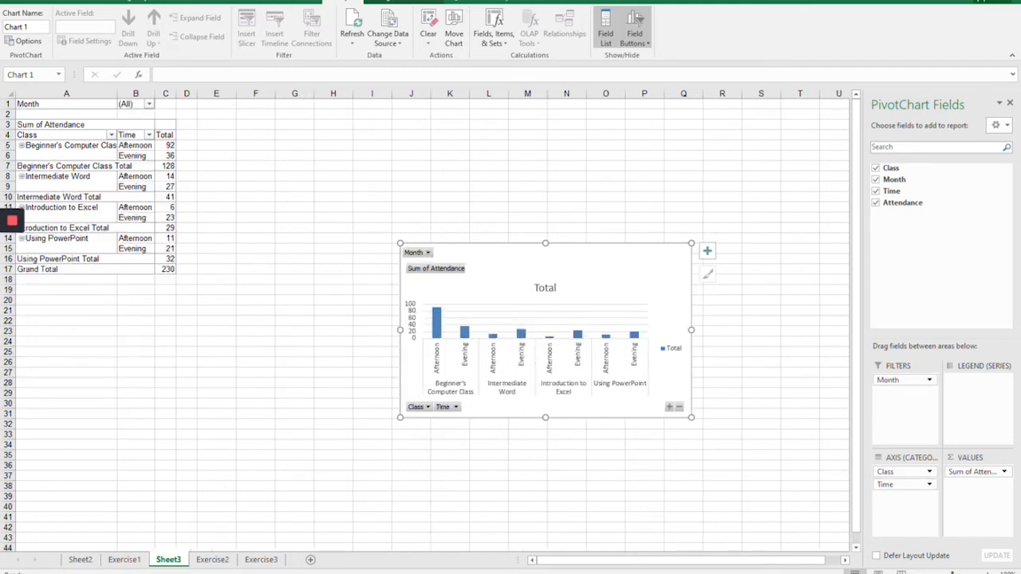
left_click(891, 488)
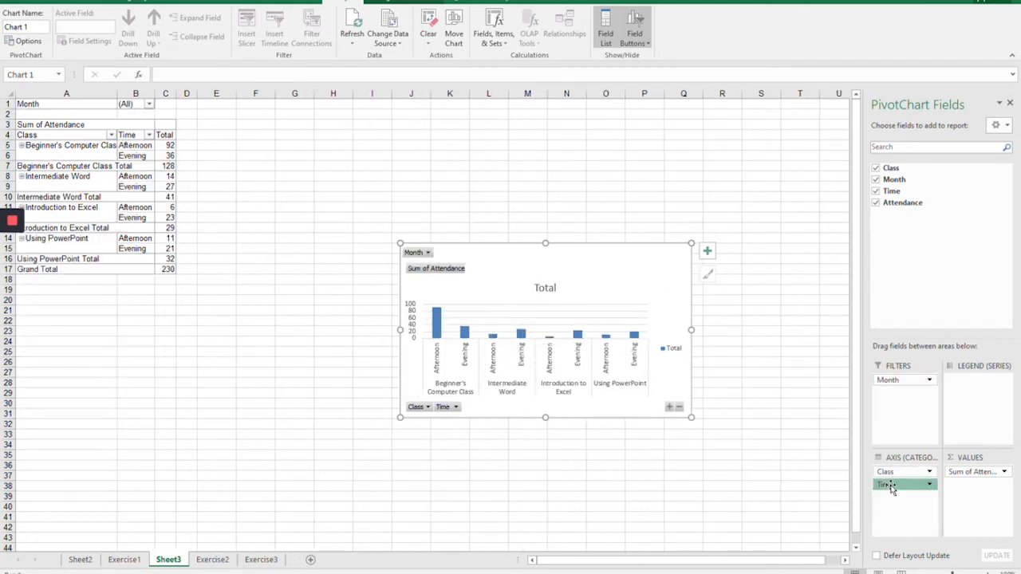
left_click_drag(892, 488, 972, 391)
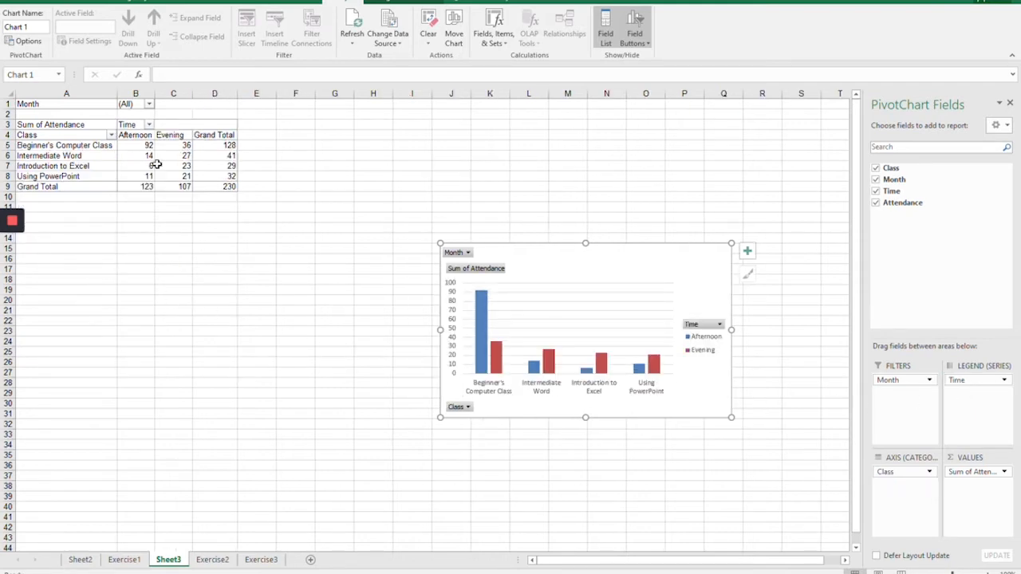
Step: Examine the afternoon, evening and total attendance for Beginner's Computer Class, and the afternoon attendance for Intermediate Word
left_click(50, 146)
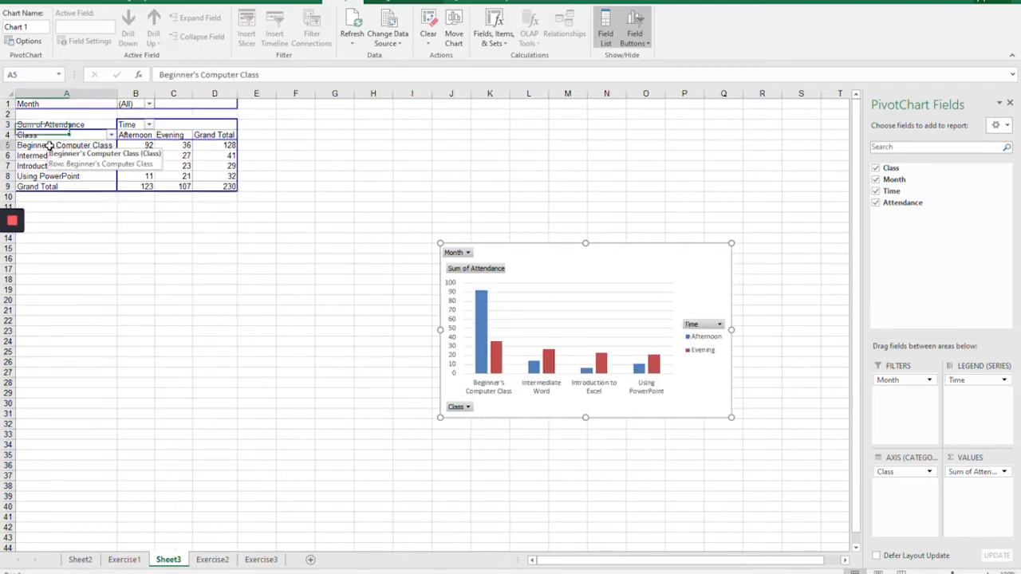
left_click(135, 145)
left_click(174, 146)
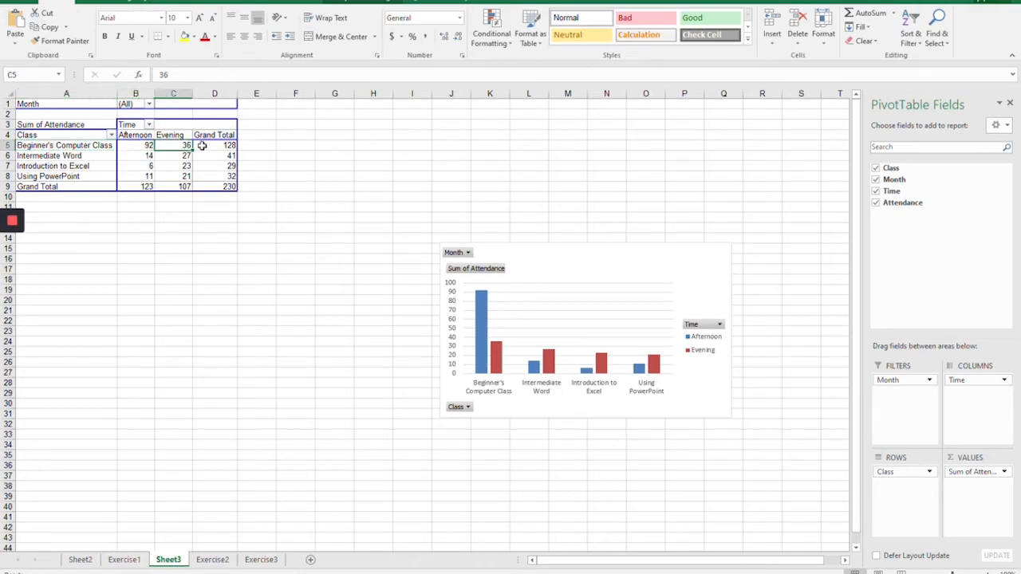
left_click(205, 146)
left_click(88, 156)
left_click(136, 156)
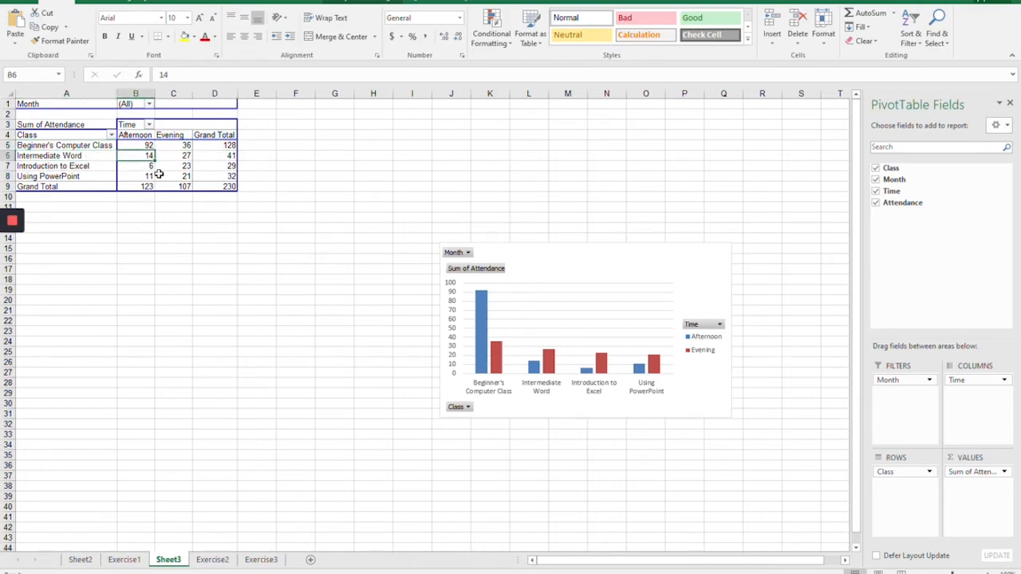
Step: Review the Sheet2 sales PivotTable for weekday and month combinations that have no data
left_click(80, 561)
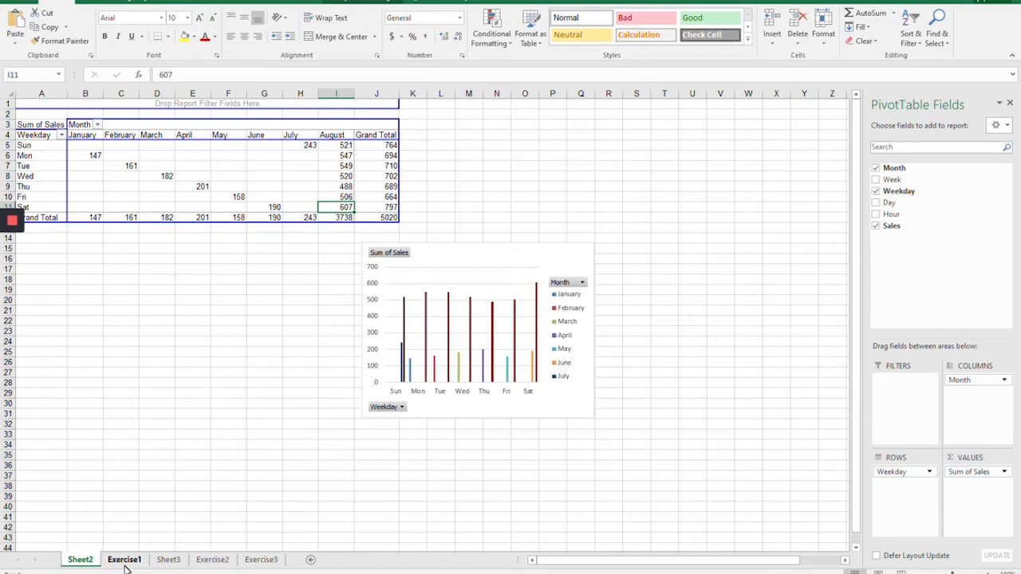
left_click(80, 194)
left_click(119, 197)
left_click(155, 198)
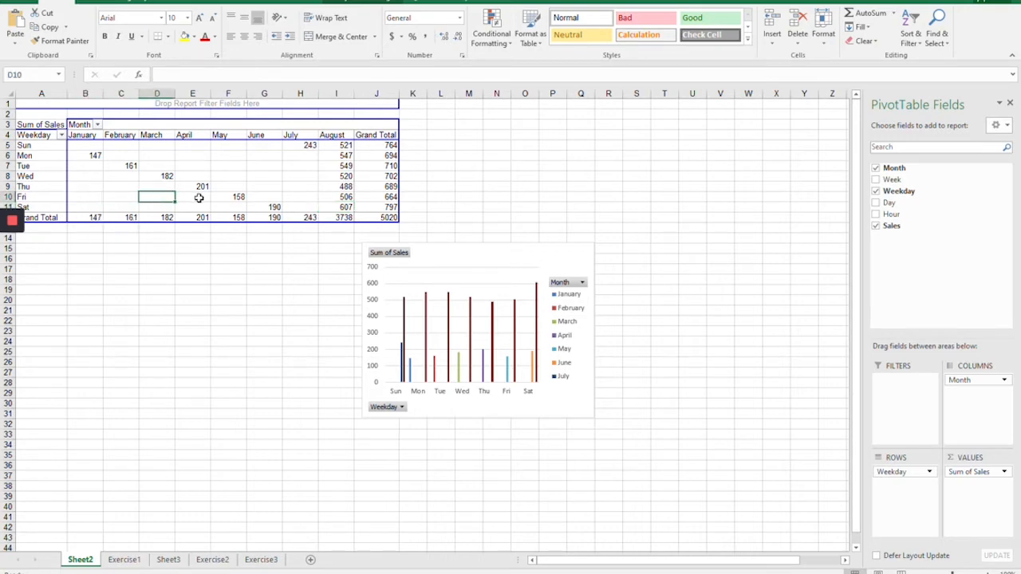
left_click(202, 197)
left_click(234, 189)
left_click(235, 175)
left_click(226, 163)
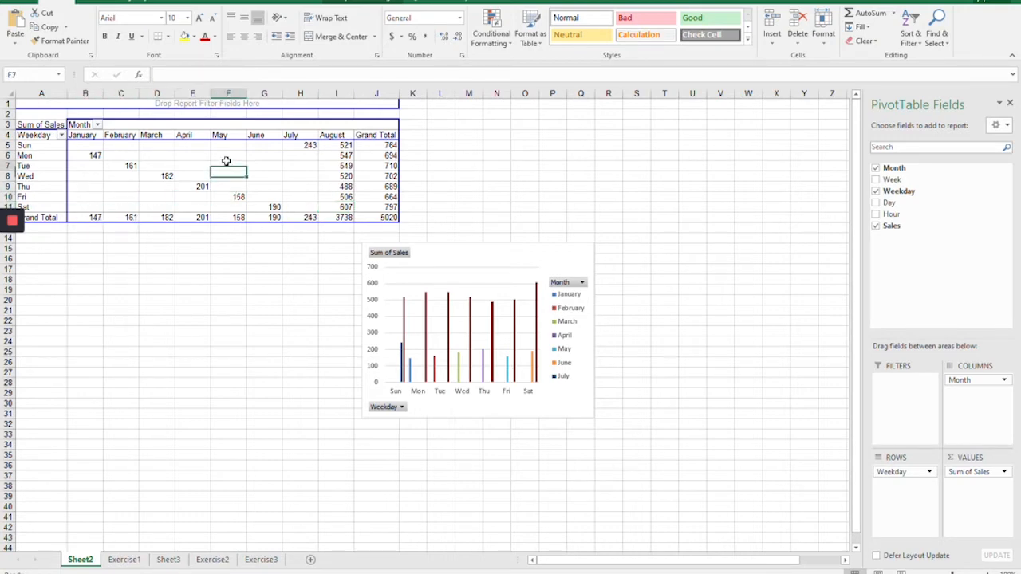
left_click(196, 158)
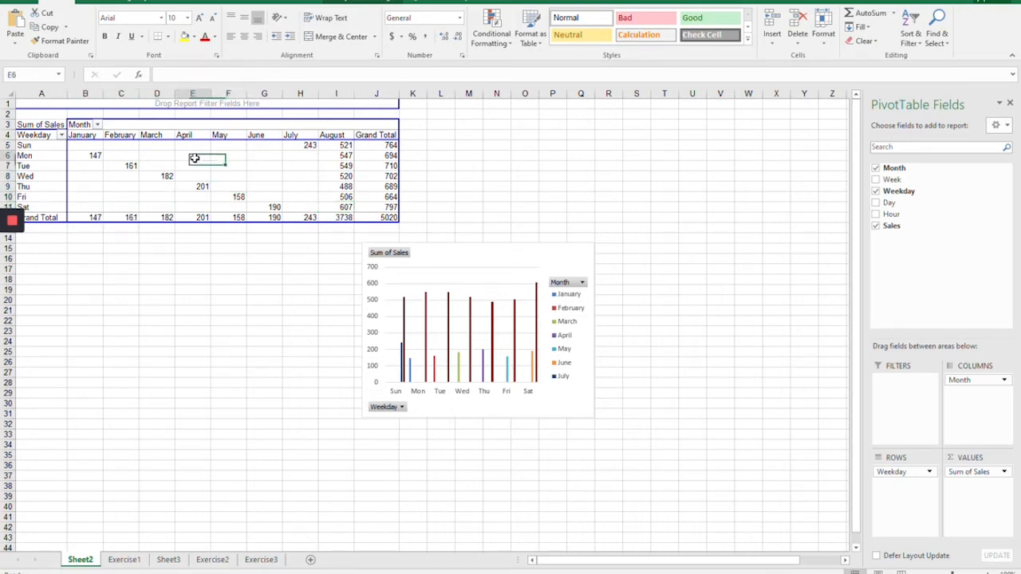
Step: Compare afternoon and evening attendance for Introduction to Excel and Beginner's Computer Class on Sheet3, and check the Exercise2 source data
left_click(169, 560)
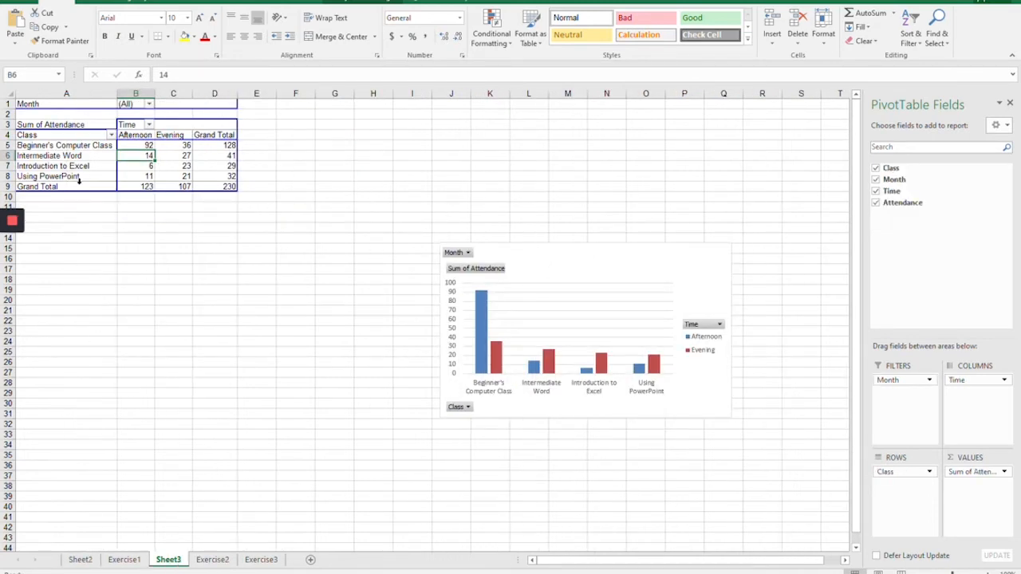
left_click(162, 168)
left_click(162, 177)
left_click(144, 178)
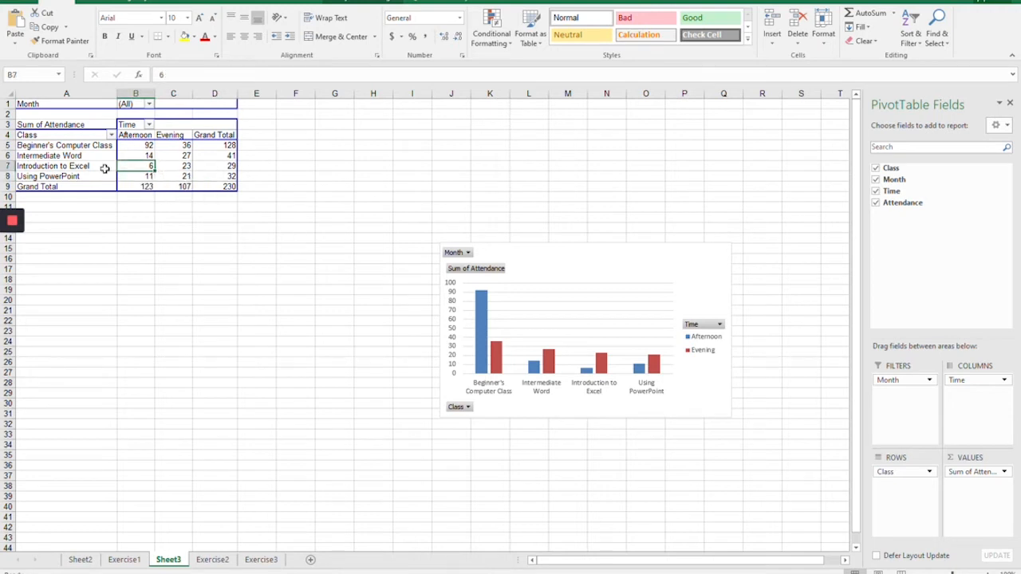
left_click(75, 166)
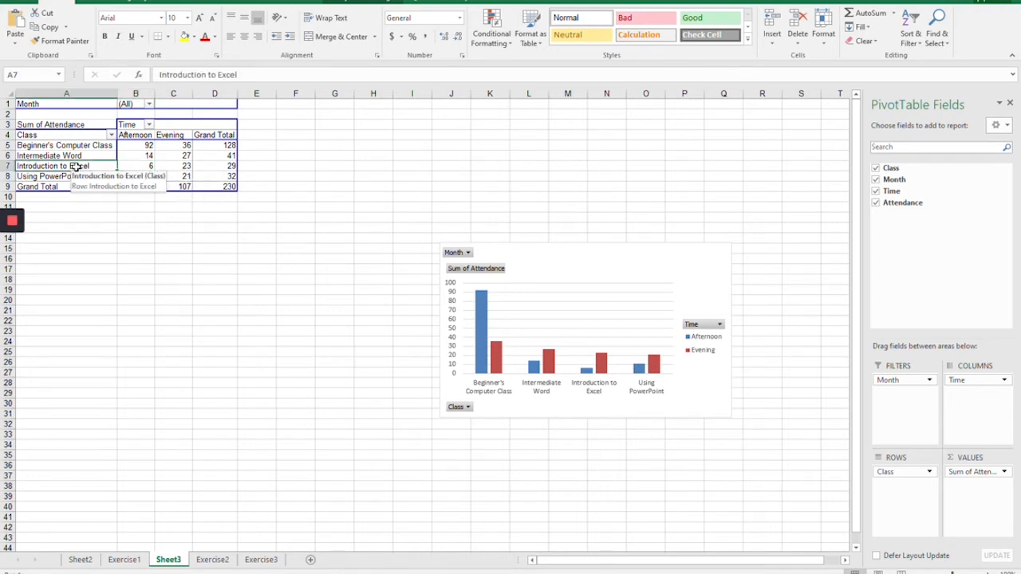
left_click(177, 166)
left_click(141, 165)
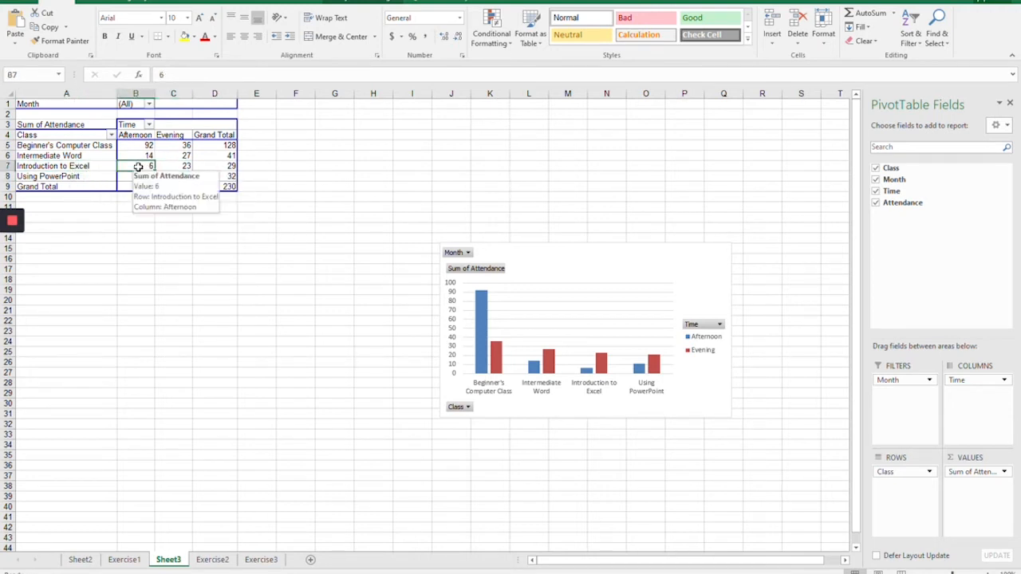
left_click(78, 146)
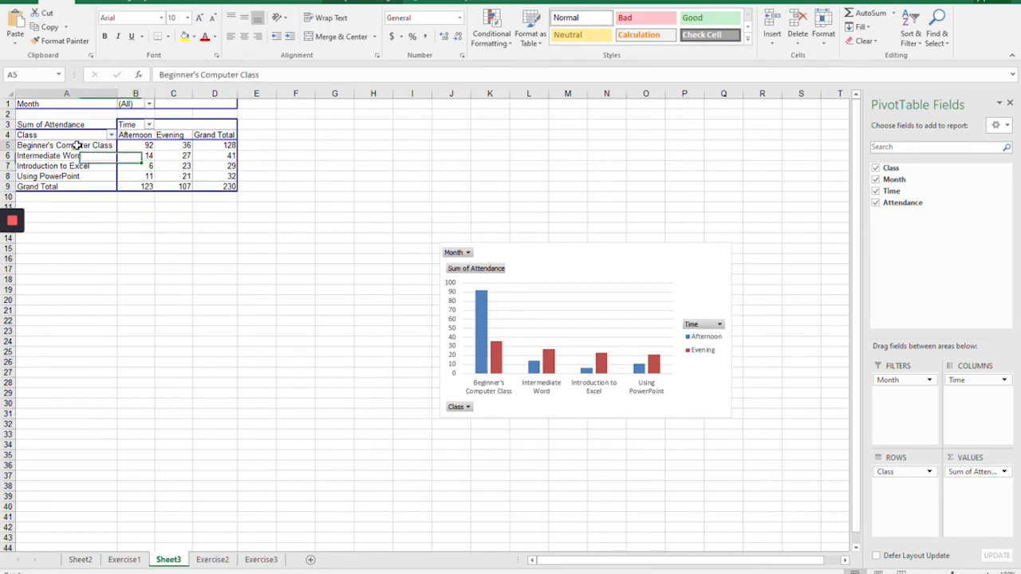
left_click(141, 145)
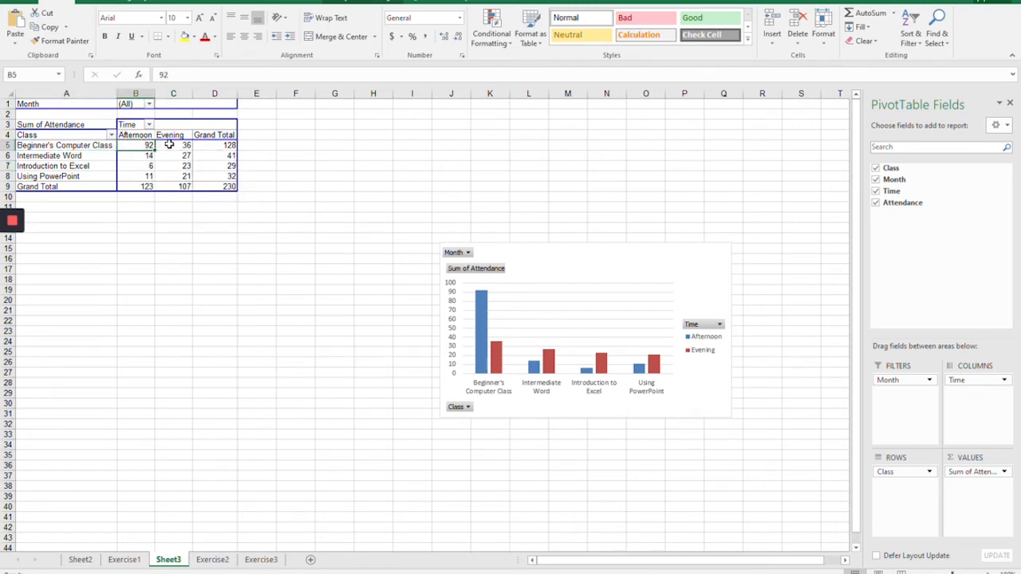
left_click(169, 145)
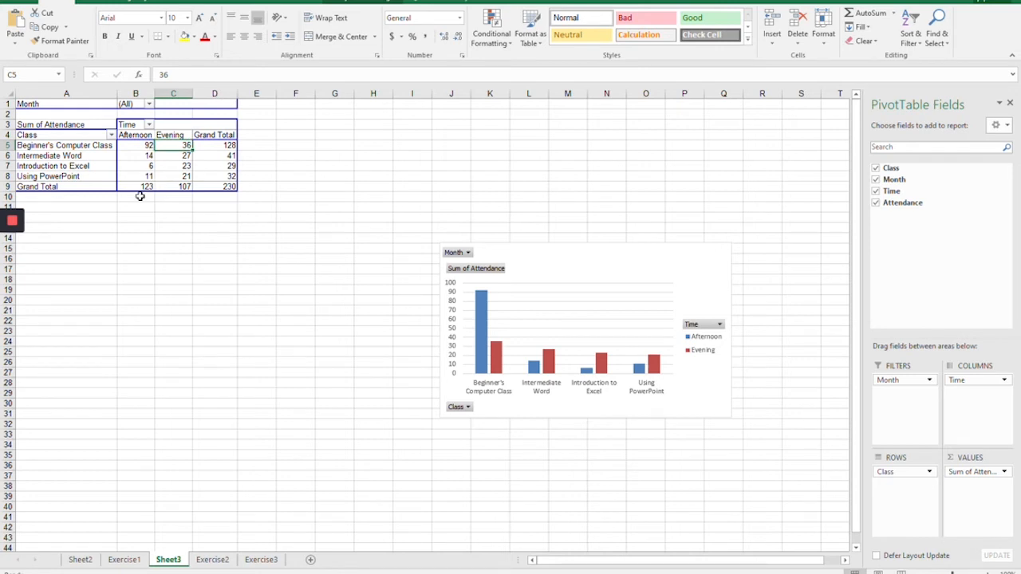
left_click(210, 560)
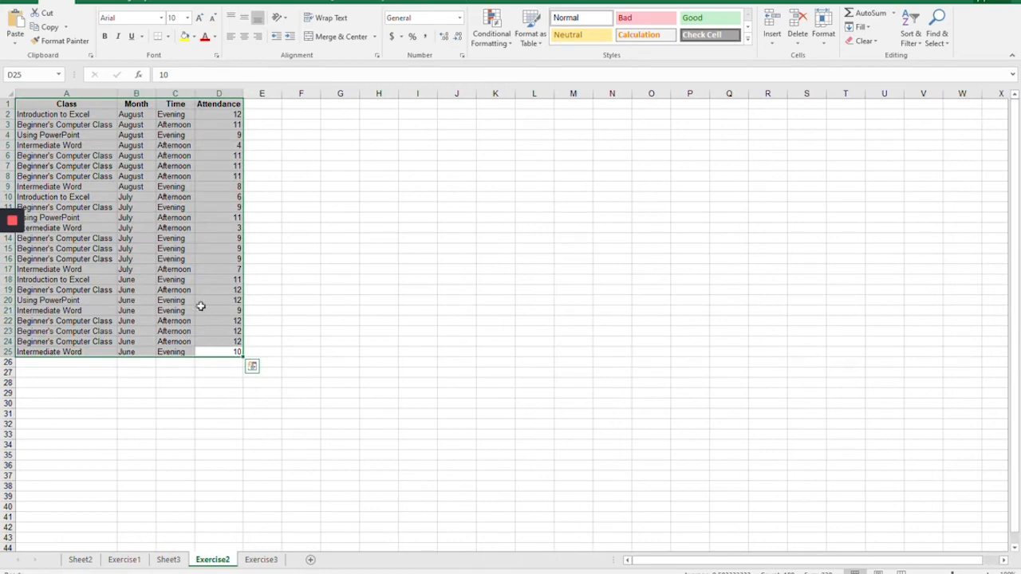
left_click(169, 559)
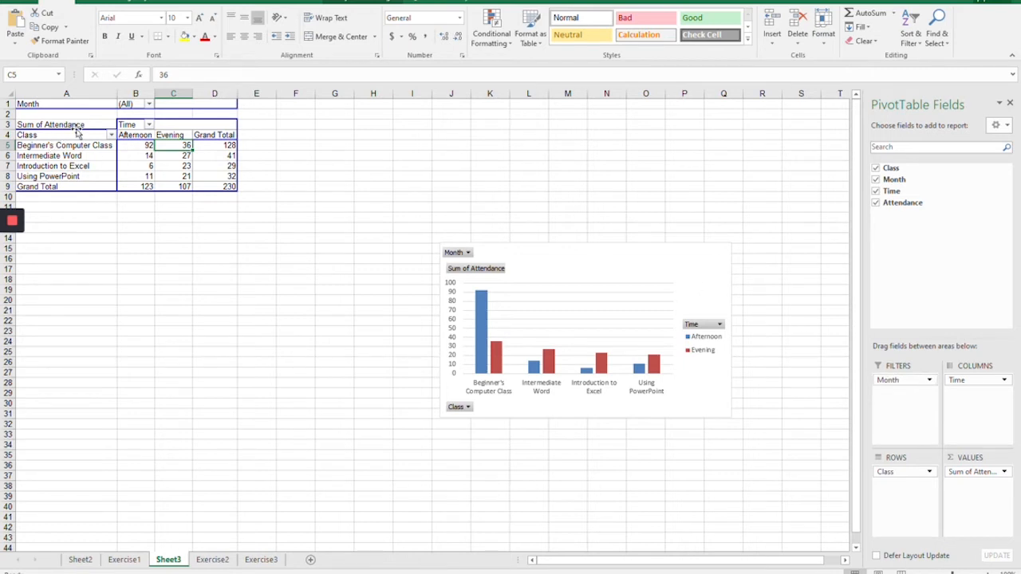
Step: Filter the Sheet3 attendance report to show only June
left_click(150, 106)
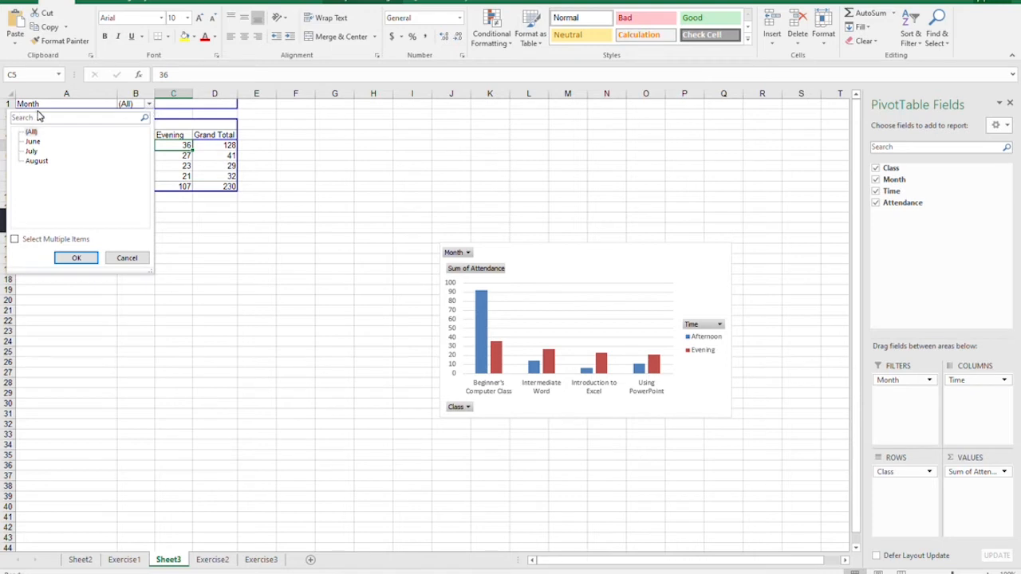
left_click(33, 143)
left_click(76, 258)
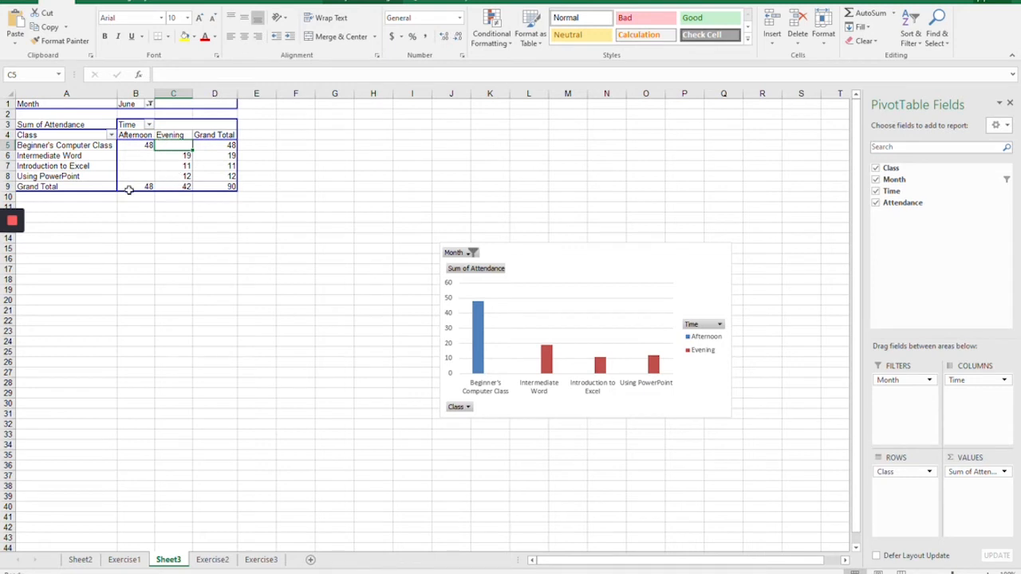
Step: Switch the attendance report's Month filter to July
left_click(149, 104)
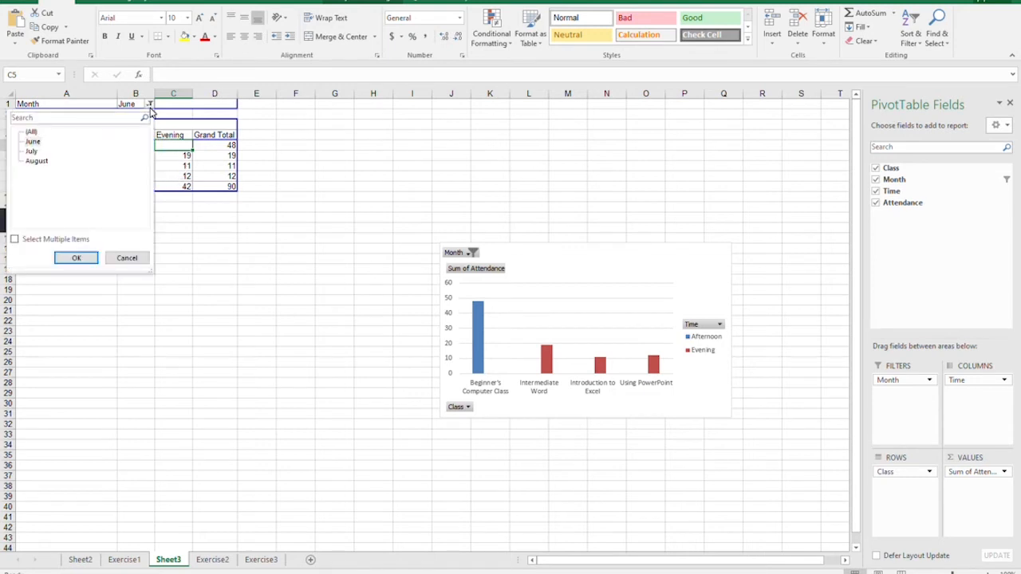
left_click(32, 151)
left_click(76, 257)
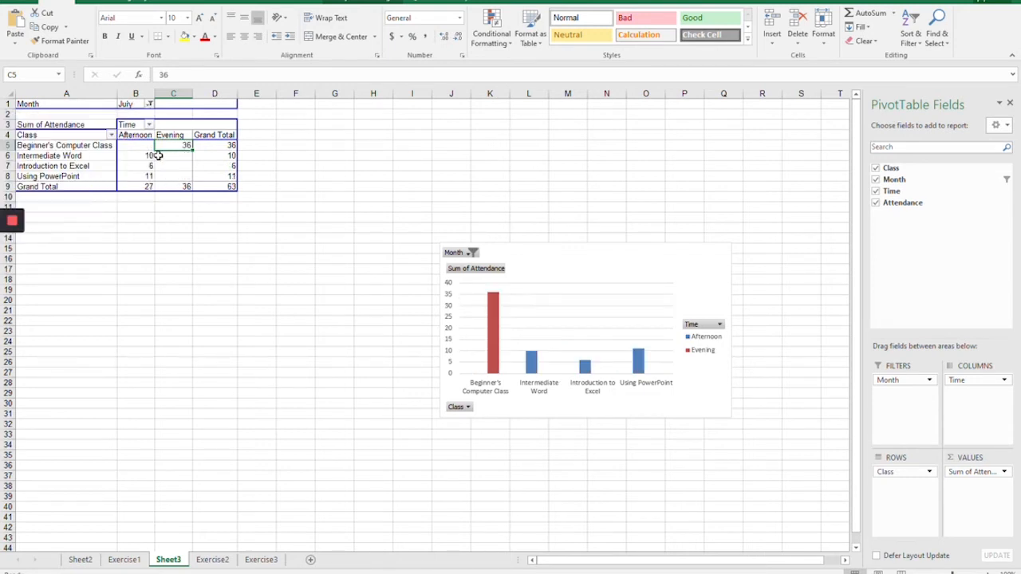
Step: Set the Month filter of the attendance report to August
left_click(149, 104)
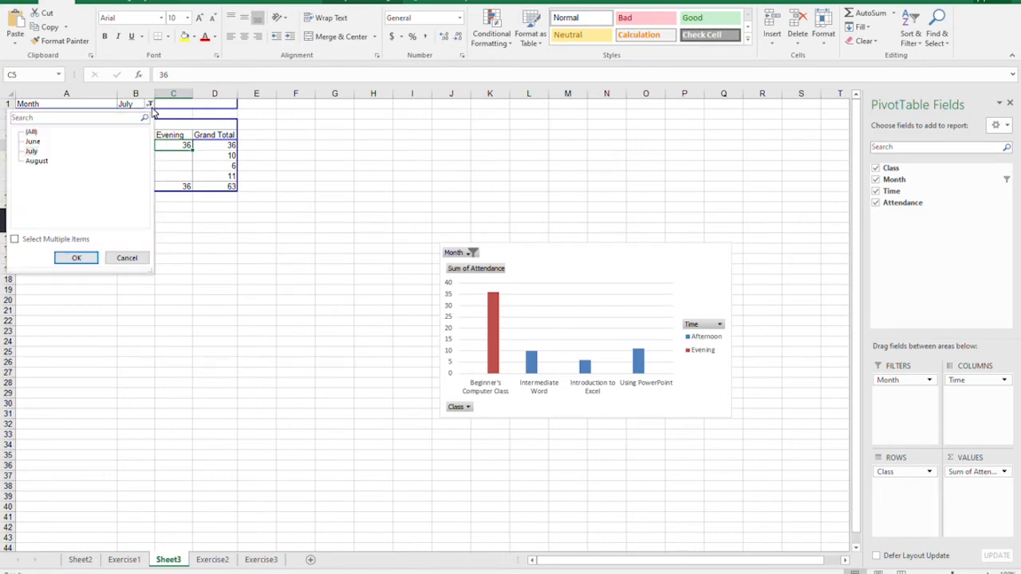
left_click(36, 161)
left_click(73, 259)
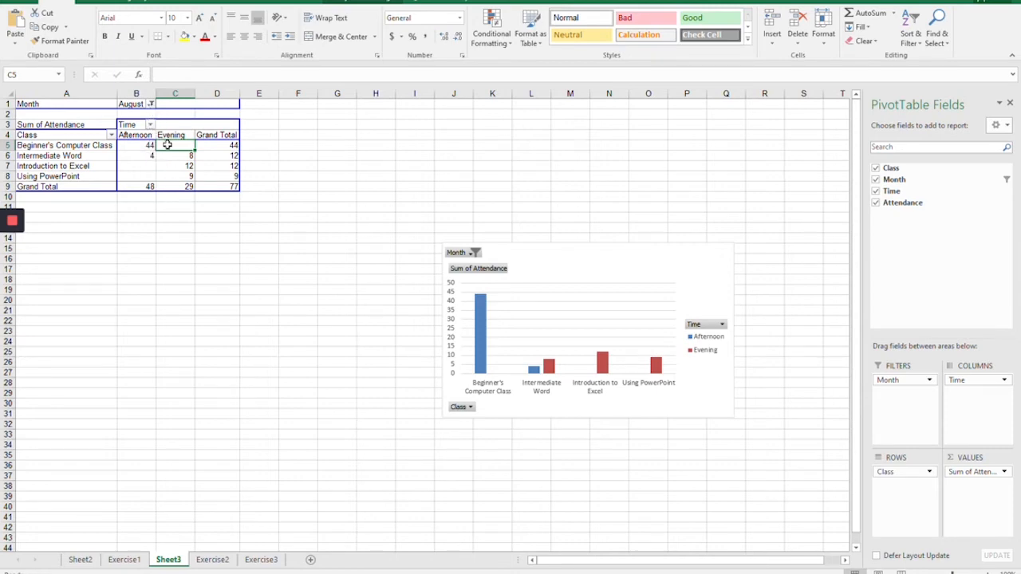
Step: Enable multiple item selection in the Month filter and show all months in the attendance report
left_click(150, 105)
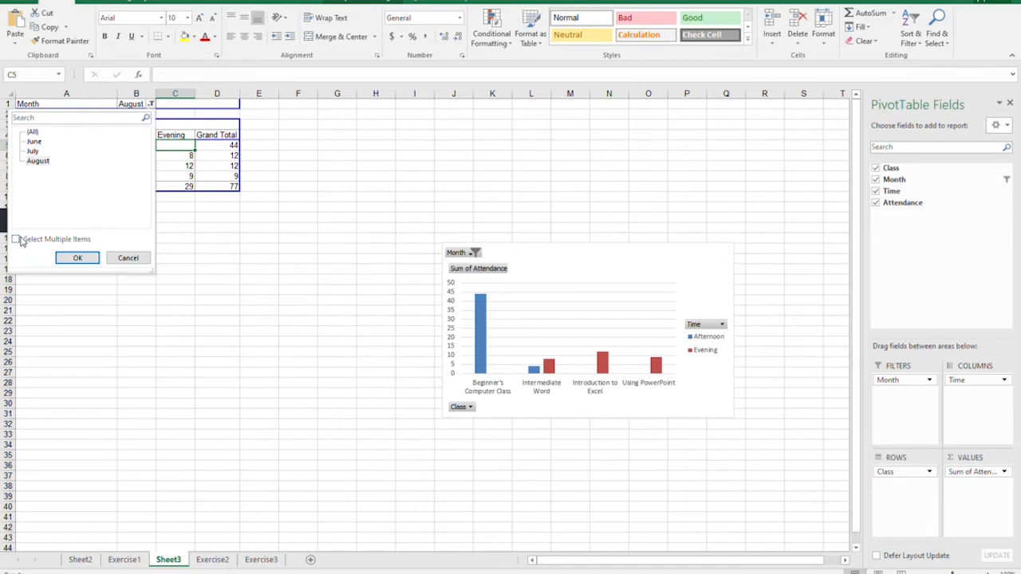
left_click(32, 132)
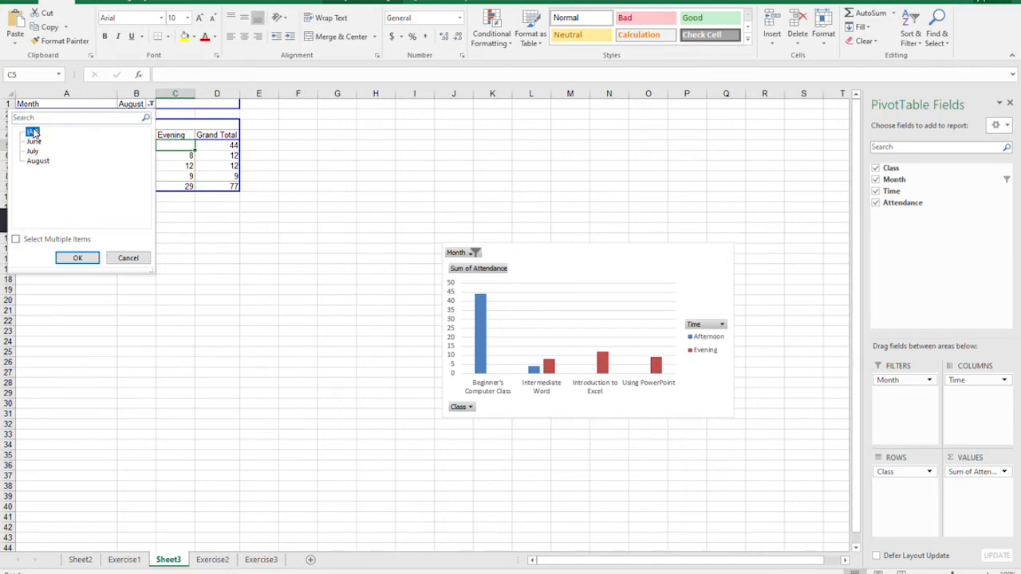
left_click(15, 240)
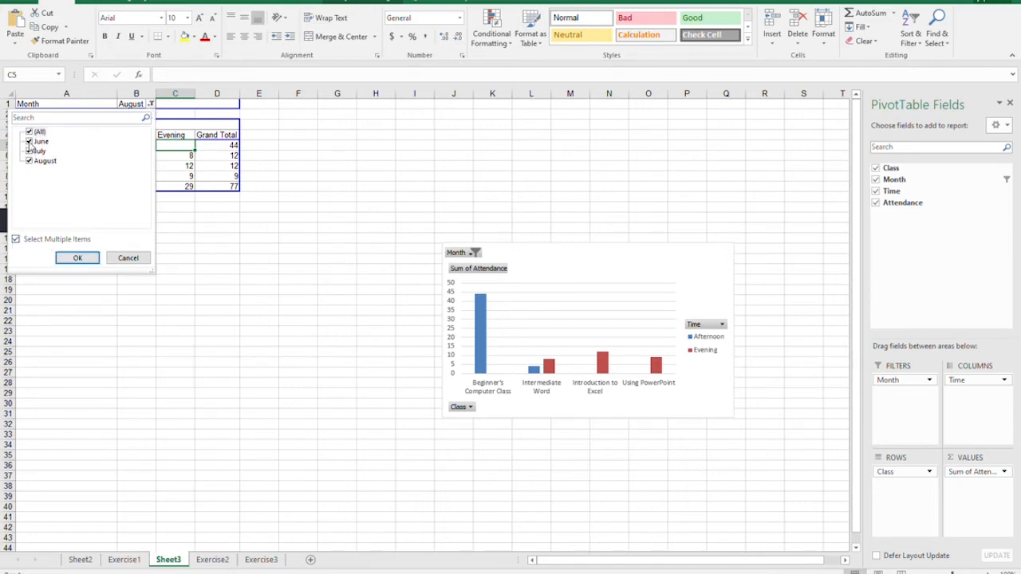
left_click(77, 259)
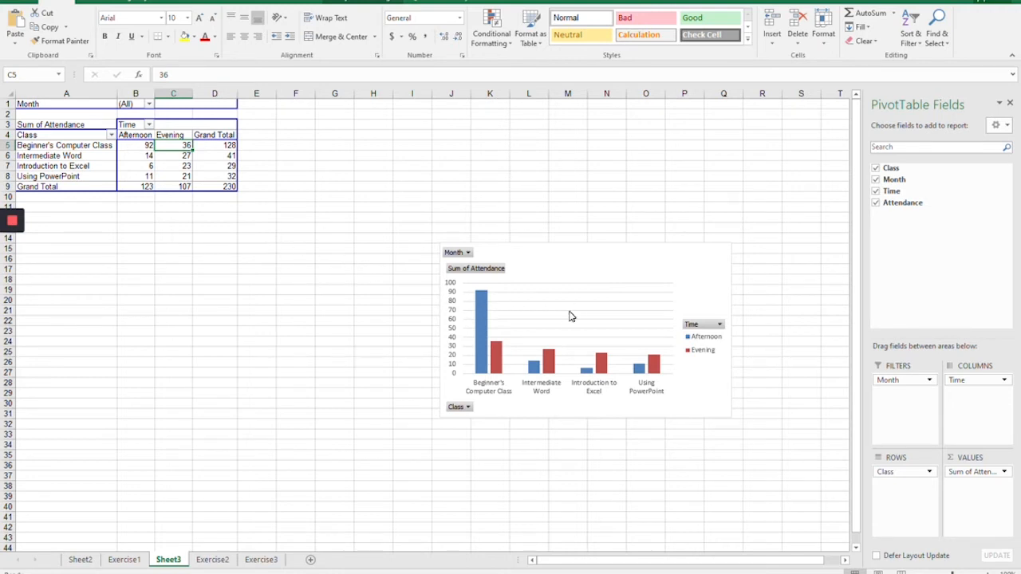
Step: Move the attendance PivotChart on Sheet3 closer to its PivotTable
left_click(577, 266)
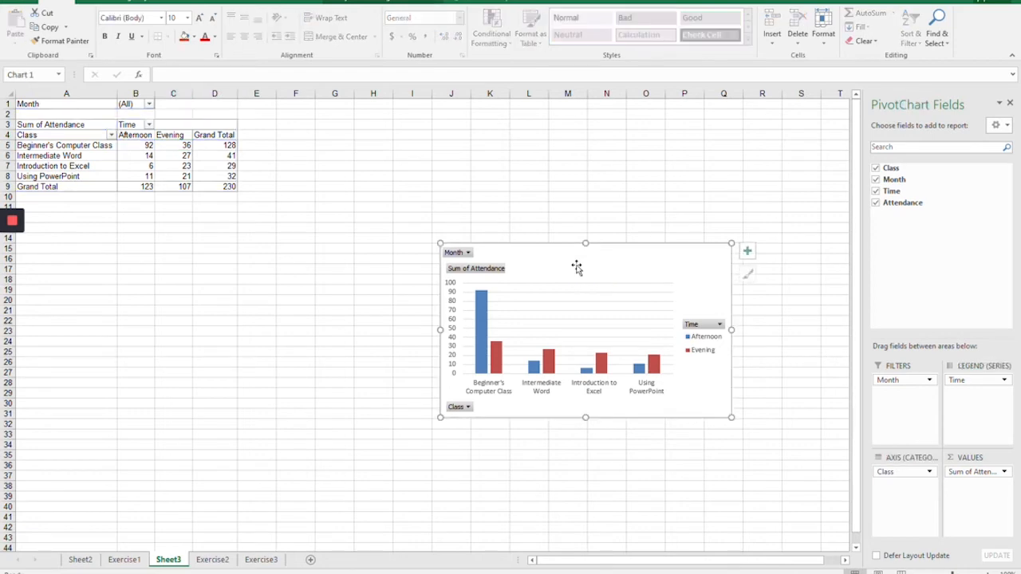
left_click_drag(556, 263, 396, 307)
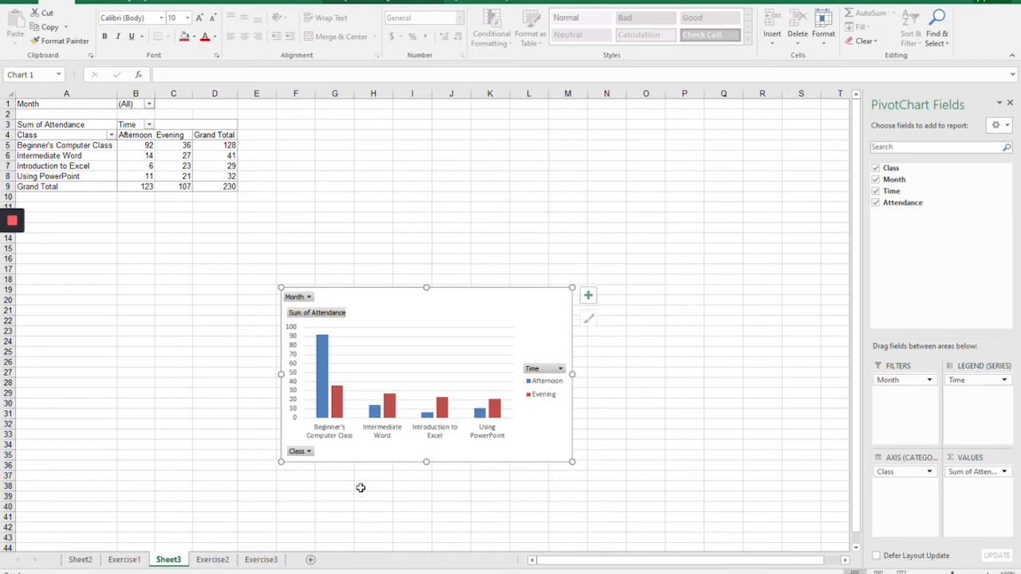
Step: Create a PivotChart with PivotTable on a new worksheet from the Exercise3 data in A1:G19
left_click(261, 560)
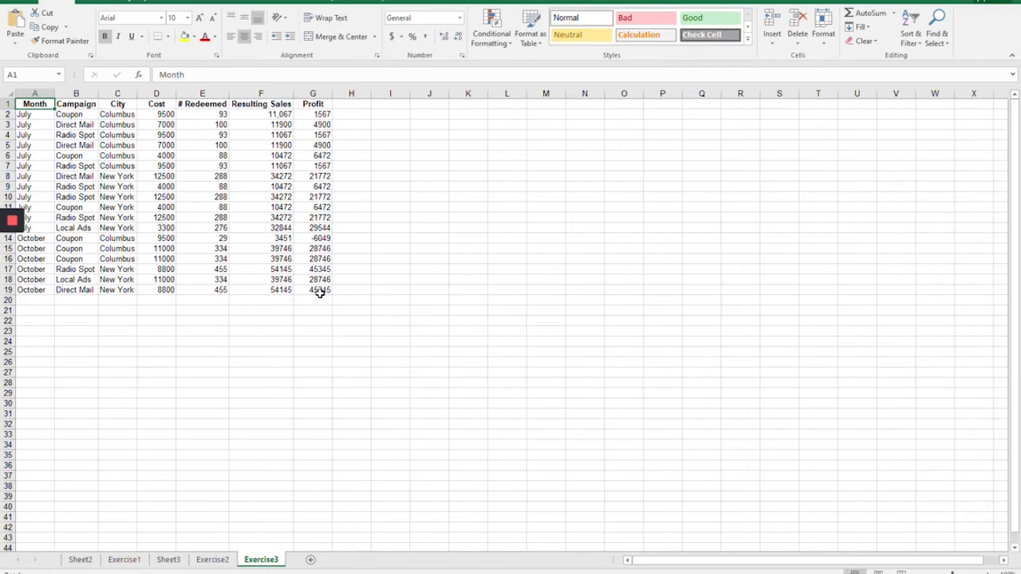
left_click_drag(319, 293, 33, 103)
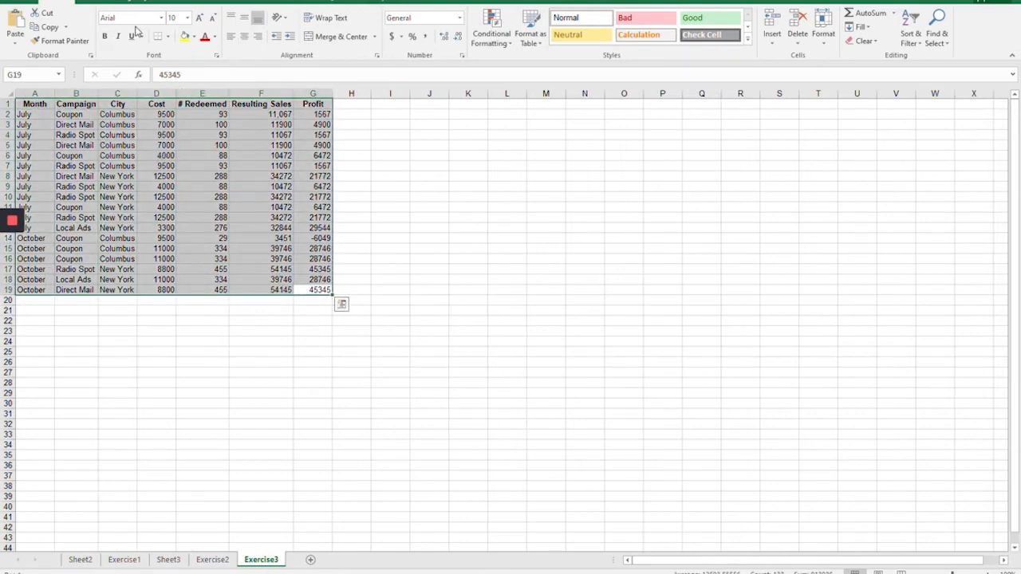
left_click(84, 2)
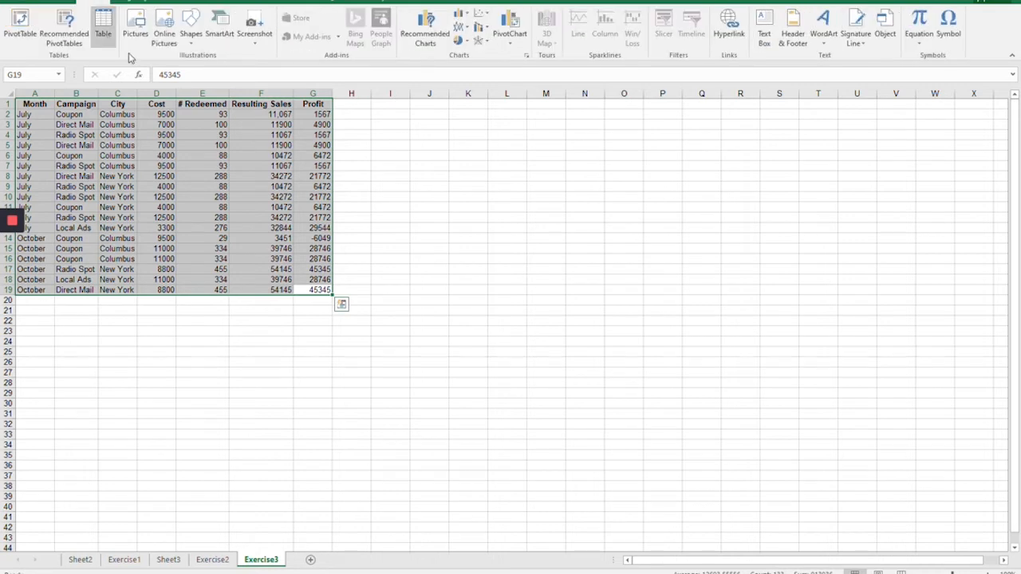
left_click(509, 40)
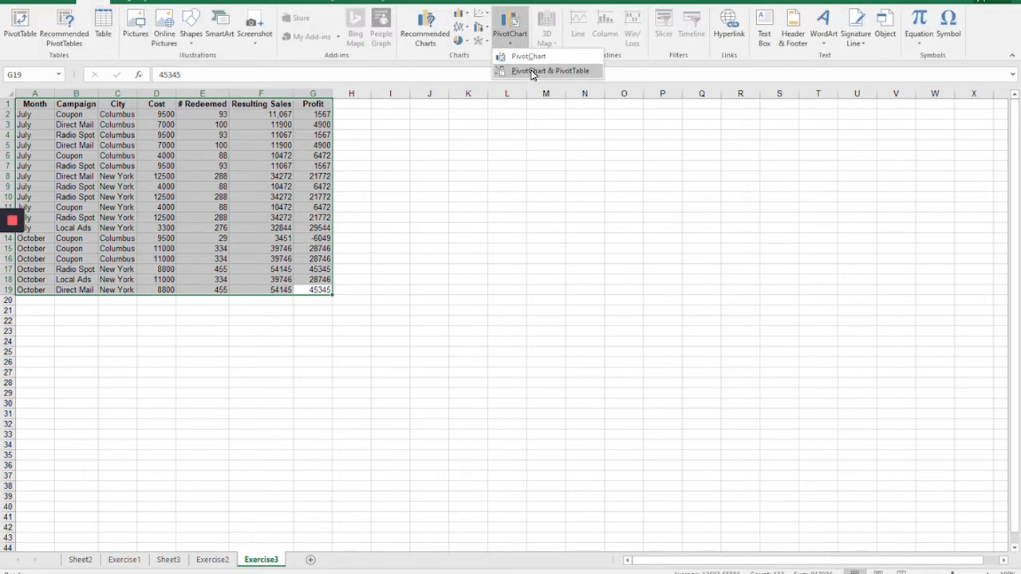
left_click(531, 70)
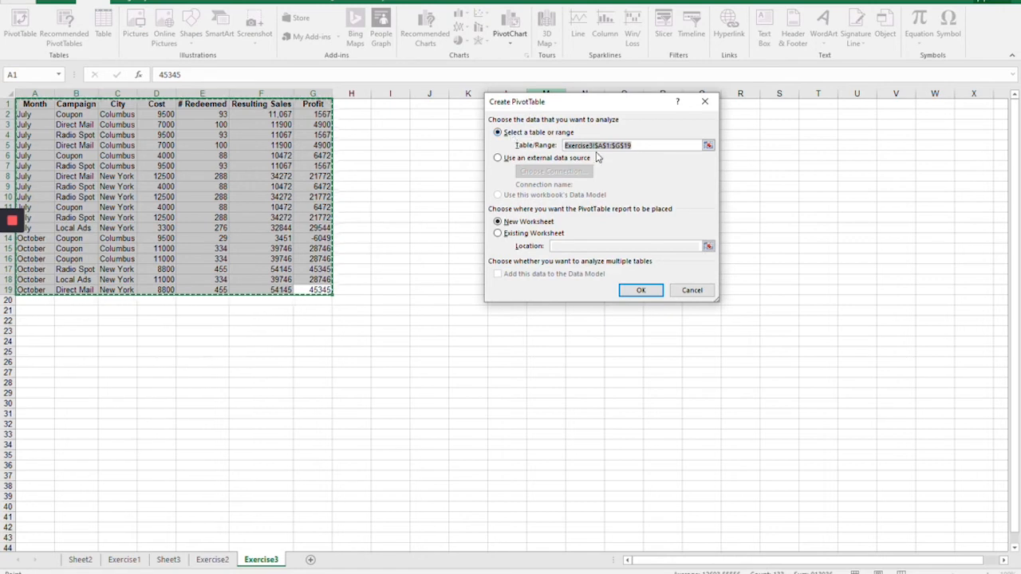
left_click(639, 292)
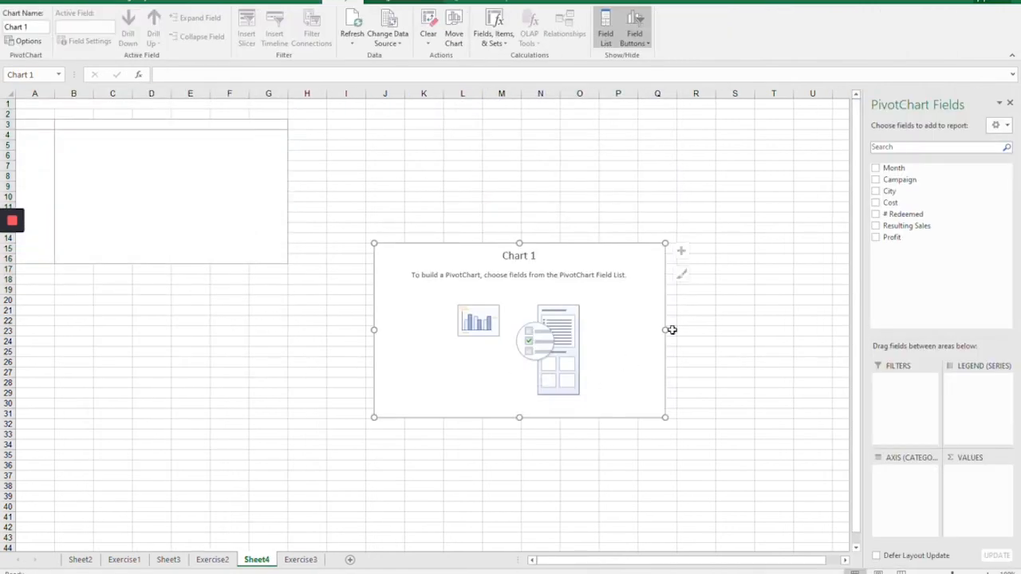
Step: Add the Month, Campaign, City, Cost, # Redeemed, Resulting Sales and Profit fields to the new report
left_click(876, 168)
left_click(876, 179)
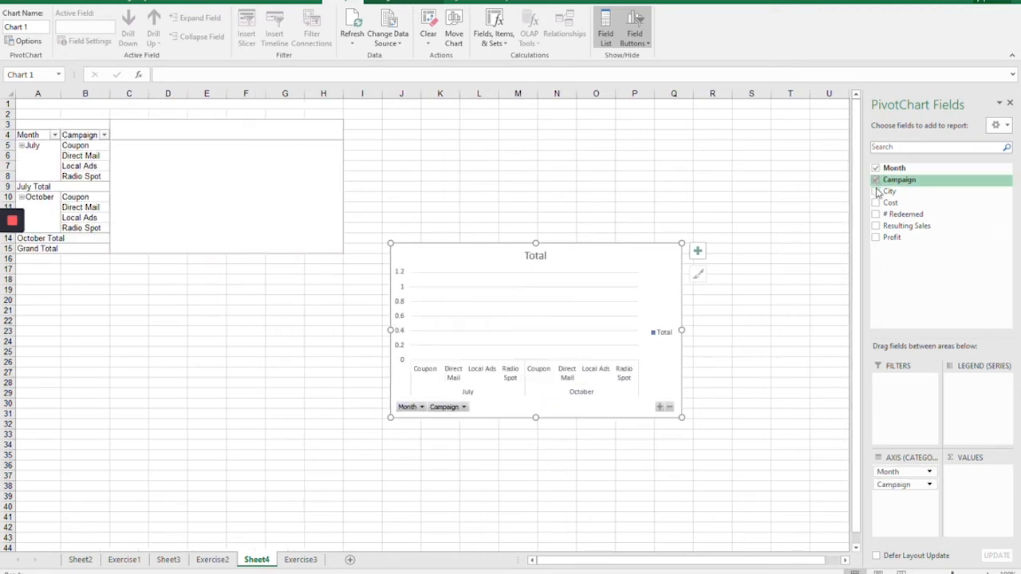
left_click(876, 191)
left_click(877, 215)
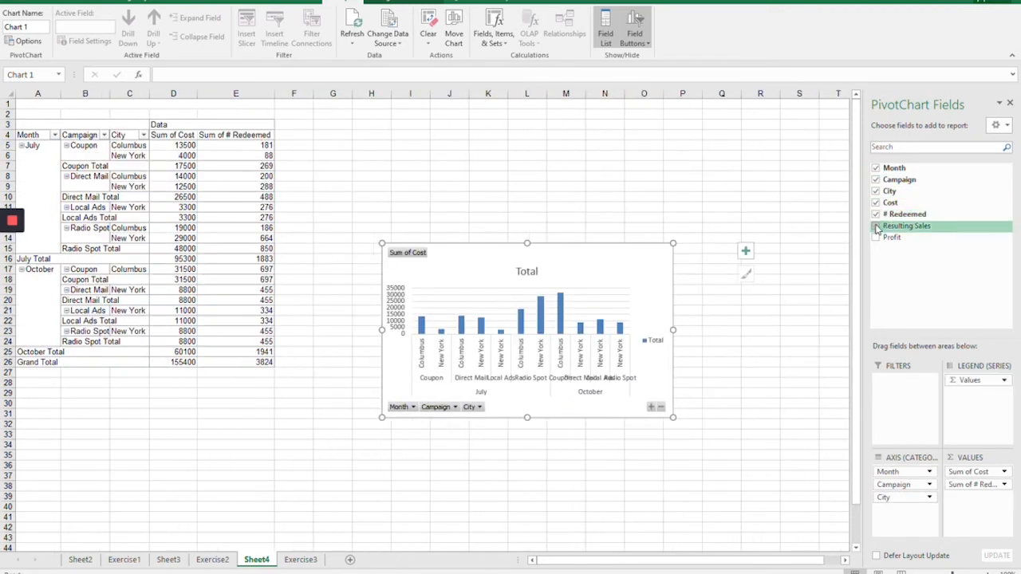
left_click(876, 227)
left_click(876, 238)
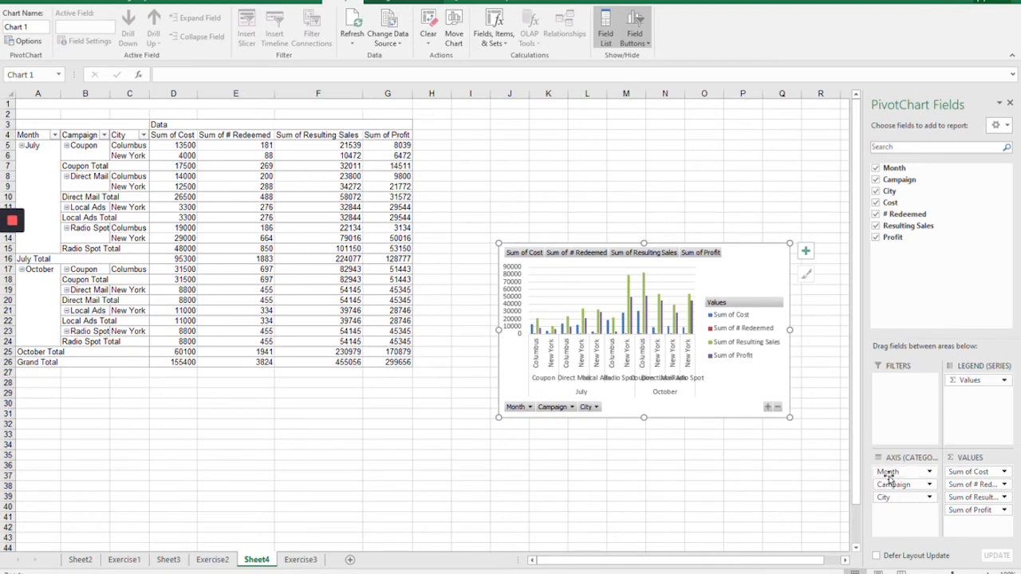
Step: Rearrange the Sheet4 report so Month is a report filter and Campaign forms the legend series
left_click_drag(889, 476, 895, 385)
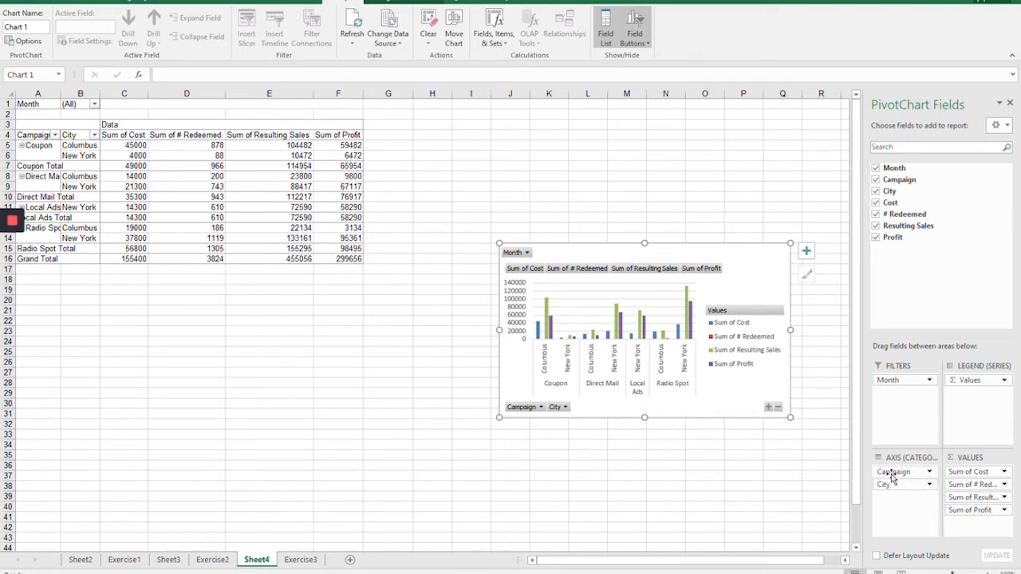
left_click_drag(893, 473, 979, 418)
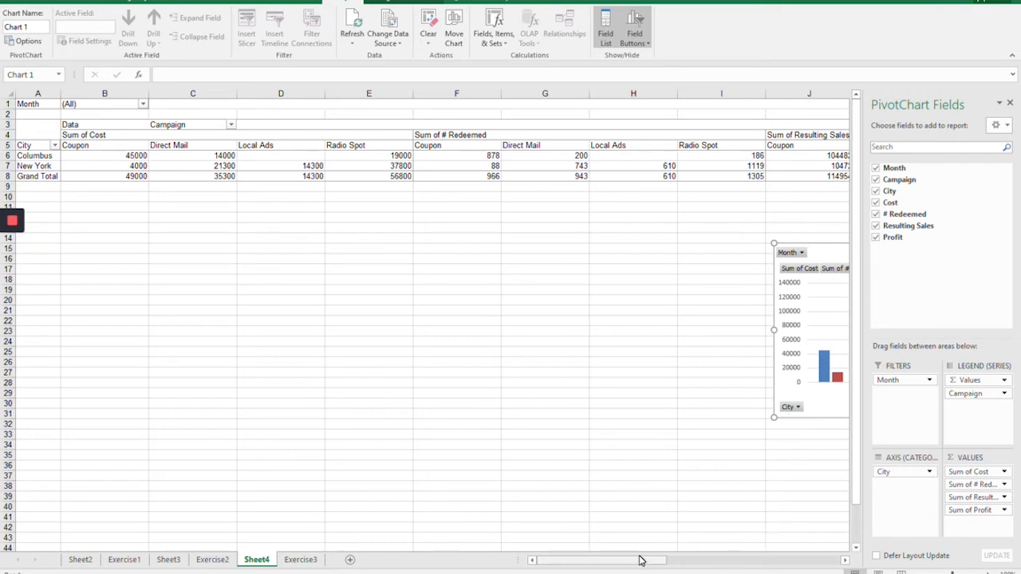
left_click_drag(639, 560, 531, 545)
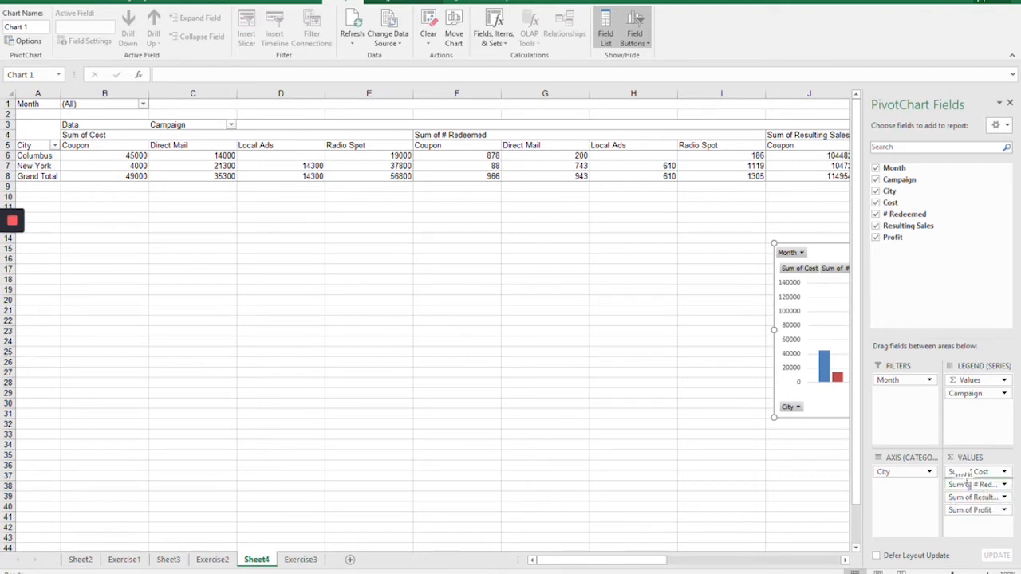
Step: Remove # Redeemed, Resulting Sales and Cost from the report, keeping Profit as the only value field
left_click(876, 215)
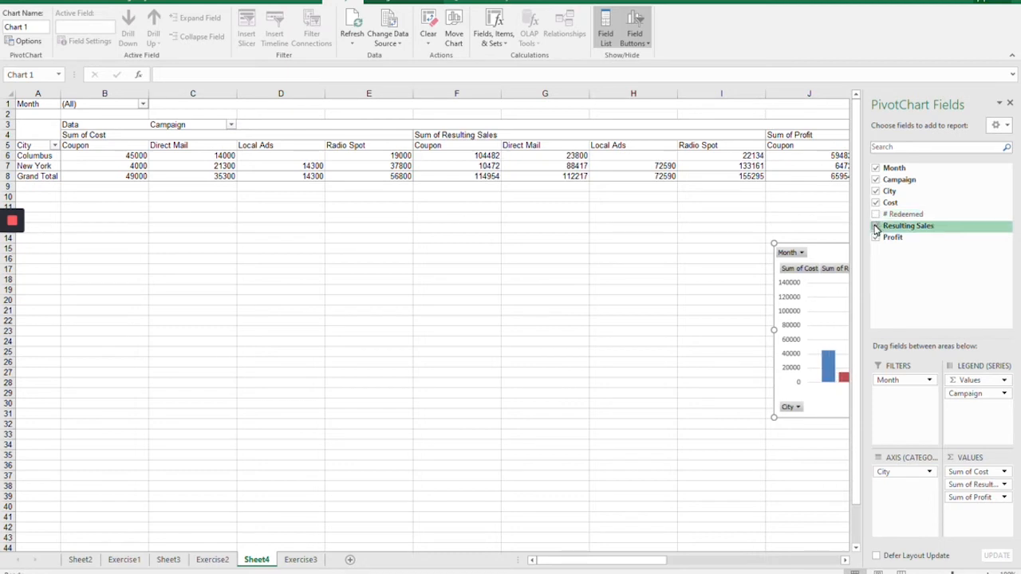
left_click(876, 226)
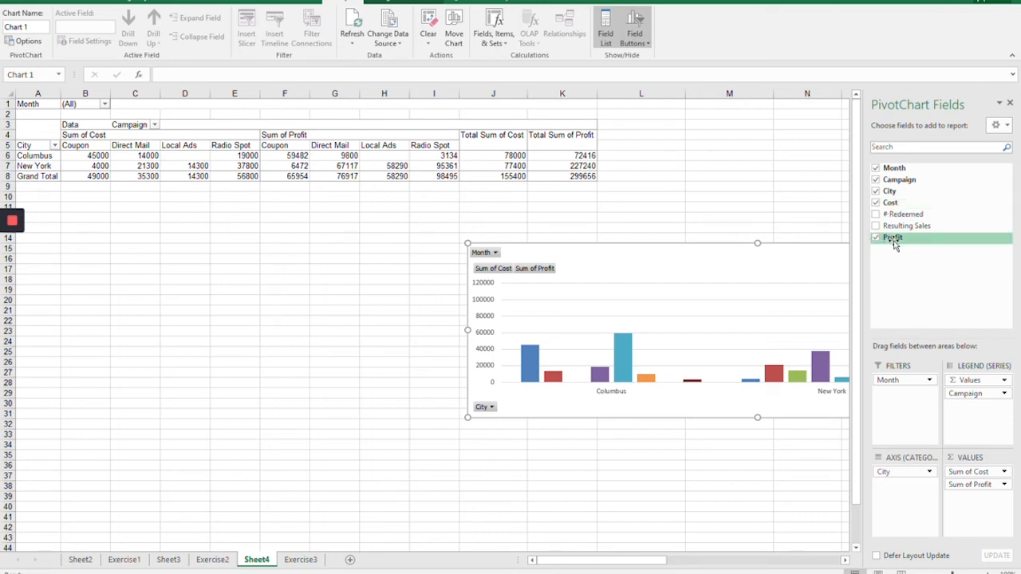
left_click(876, 202)
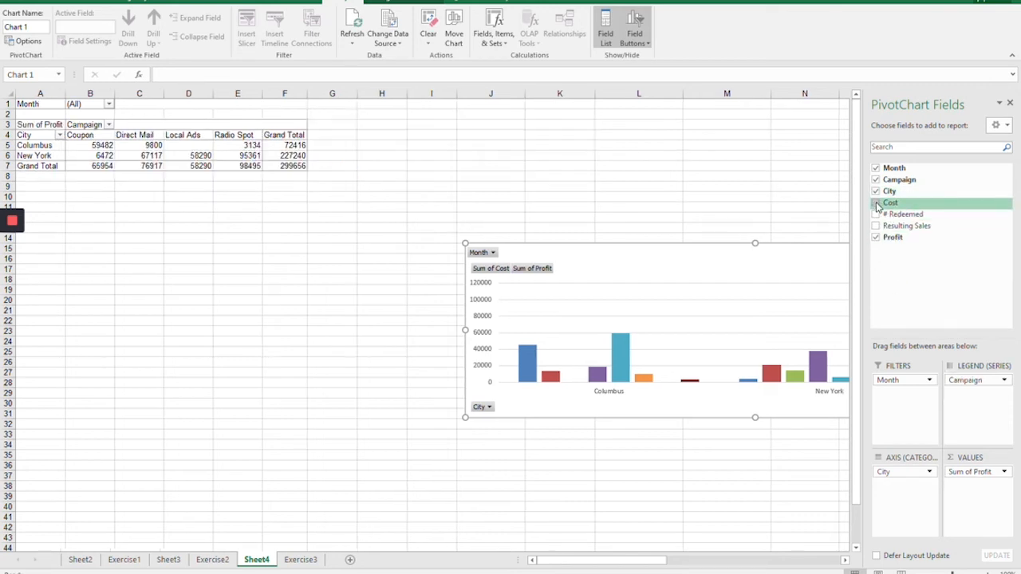
Step: Replace Profit with # Redeemed as the report's value field
left_click(876, 214)
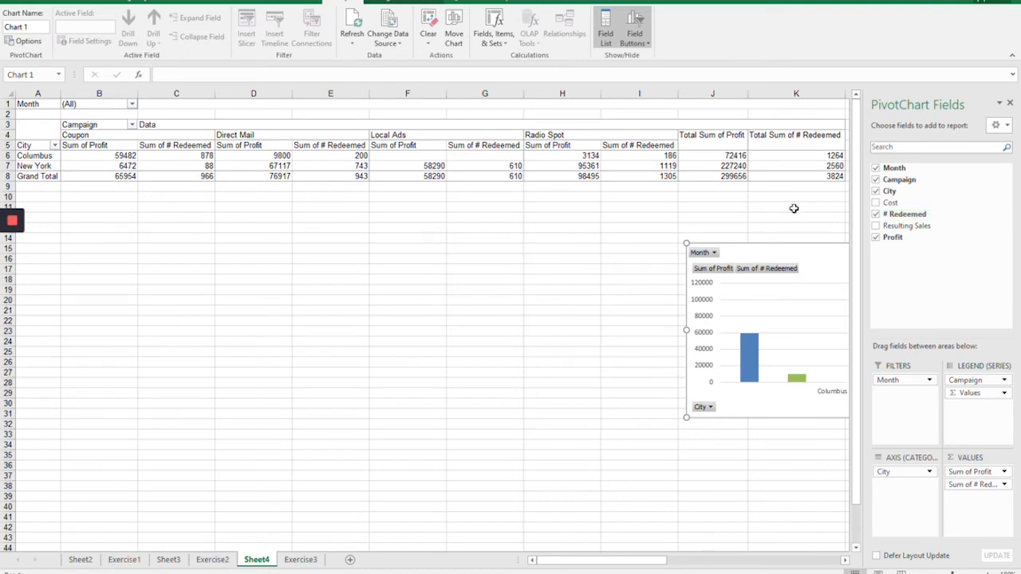
left_click(876, 238)
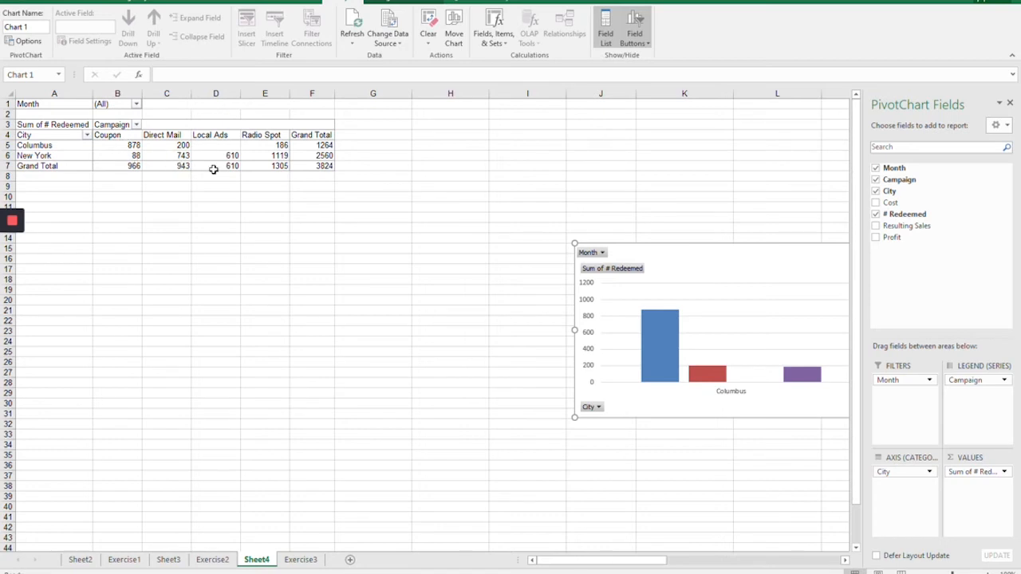
Step: Review the earlier reports on Sheet3 and Sheet2 for comparison, and return to Sheet4
left_click(174, 563)
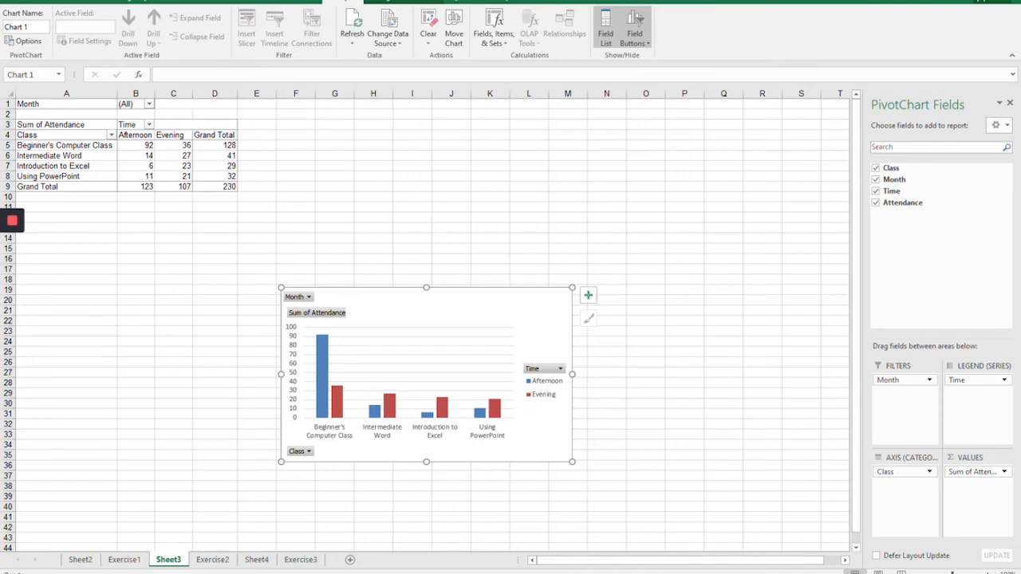
left_click(80, 559)
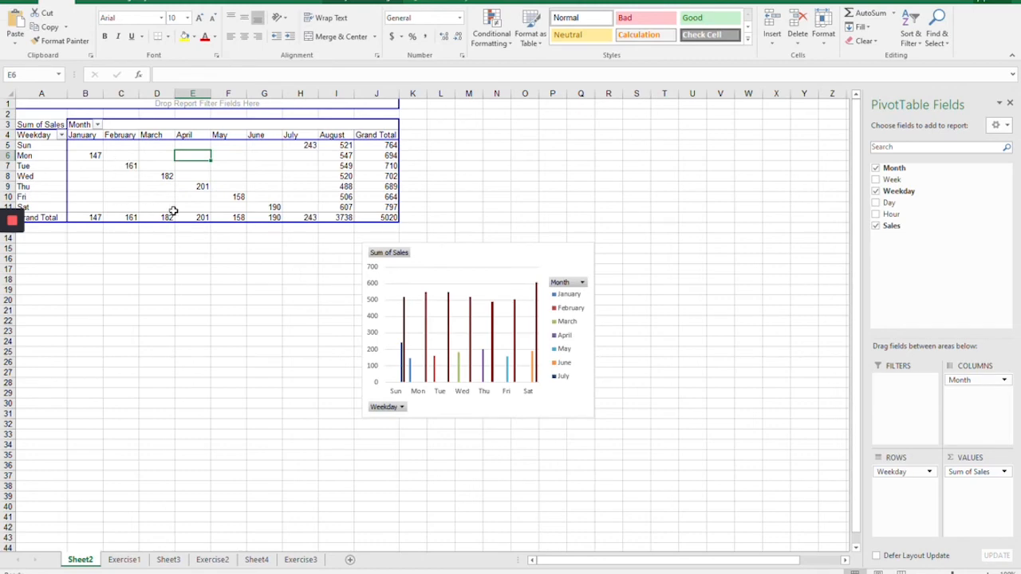
left_click(257, 560)
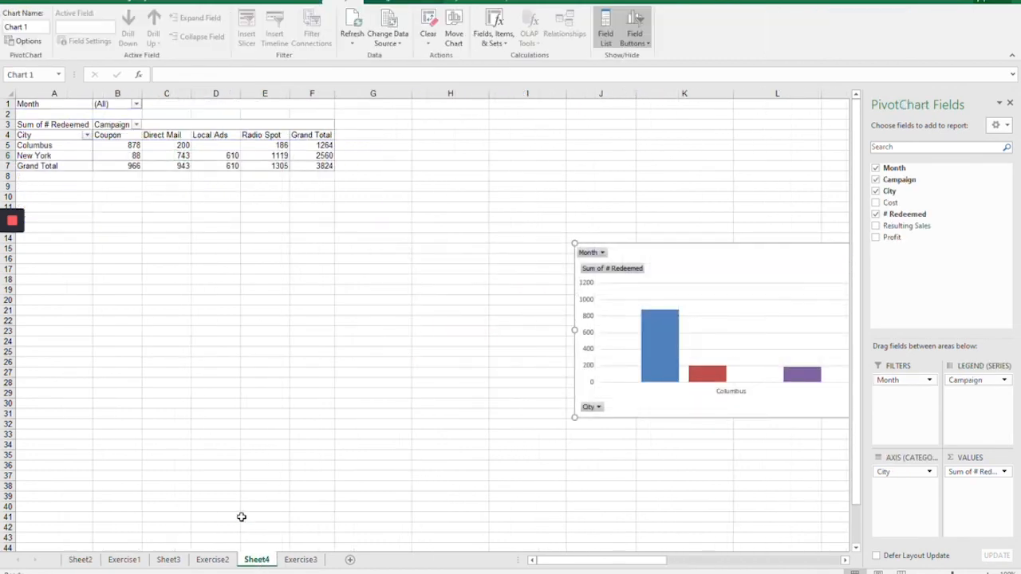
Step: Add Resulting Sales to the Sheet4 report's values and remove # Redeemed
left_click(877, 227)
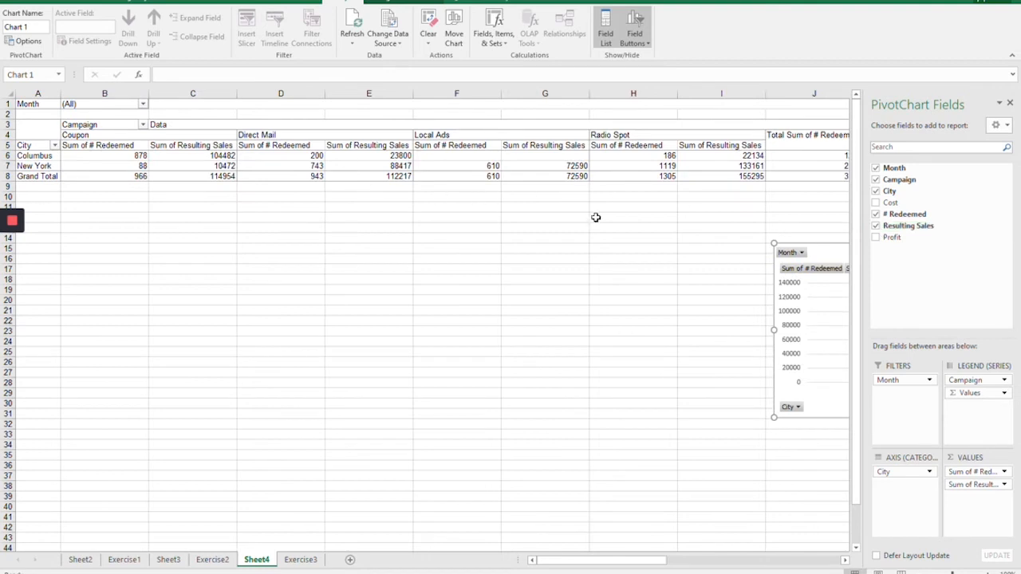
mouse_move(566, 561)
left_mouse_down()
mouse_move(714, 563)
mouse_move(556, 568)
left_mouse_up()
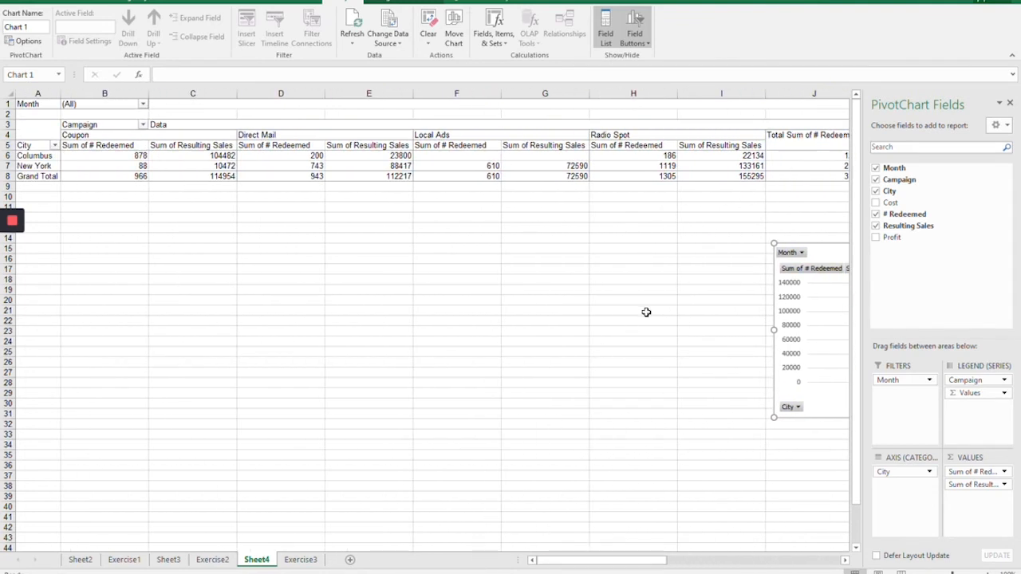
left_click(876, 215)
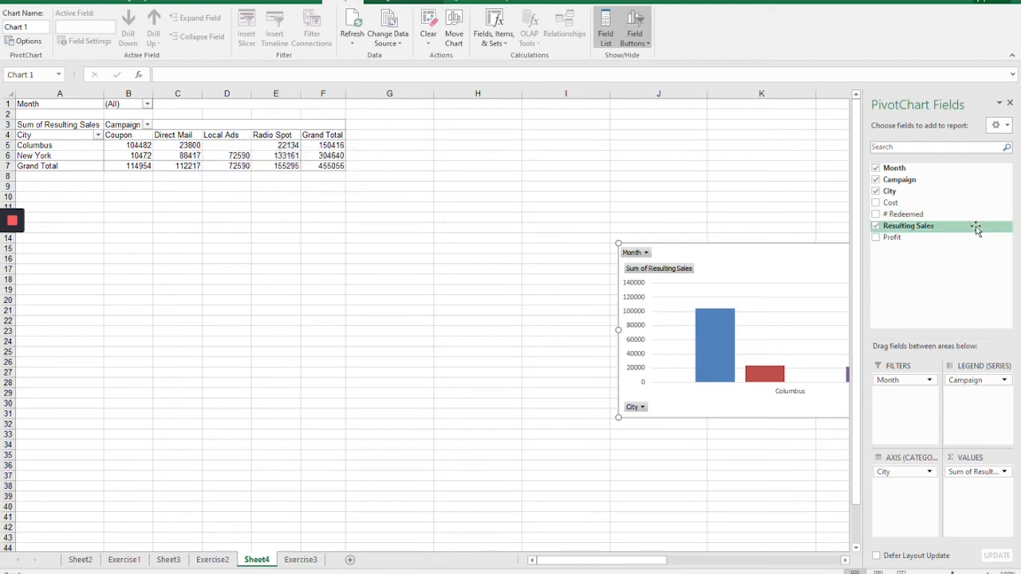
Step: Switch the report's value field from Resulting Sales to Cost, and from Cost to Profit
left_click(876, 227)
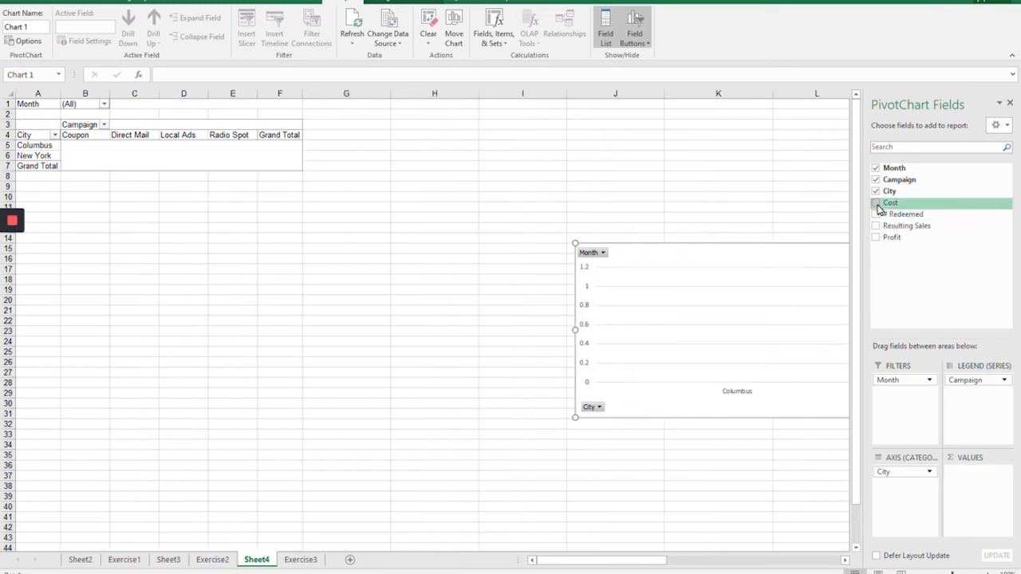
left_click(875, 203)
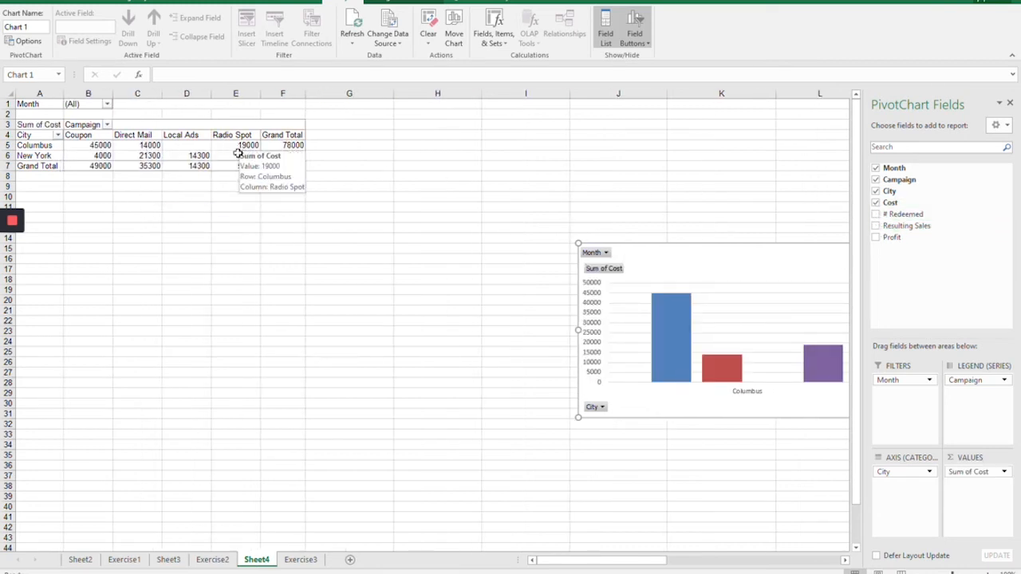
left_click(876, 203)
left_click(877, 237)
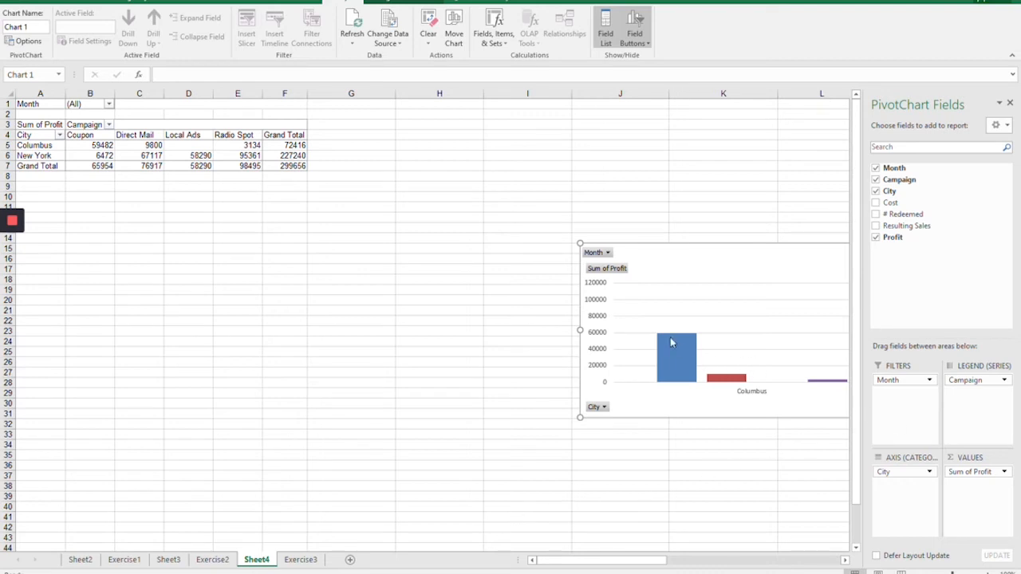
Step: Move the wide profit PivotChart below the PivotTable so the whole chart fits in view
left_click_drag(682, 305, 627, 303)
left_click_drag(694, 266, 238, 297)
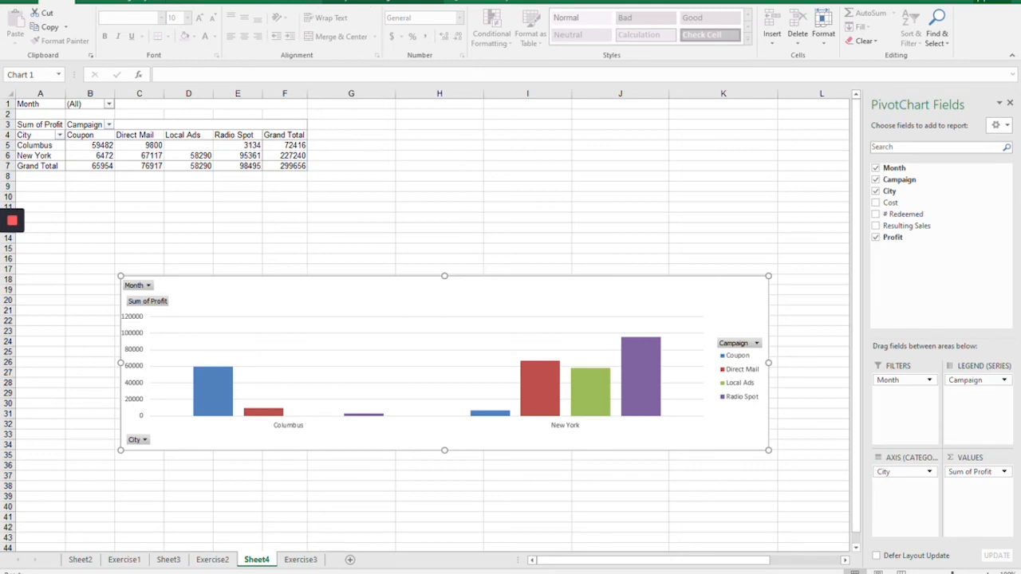
Step: Examine the formatting and analysis tools available for the selected profit PivotChart
left_click(414, 349)
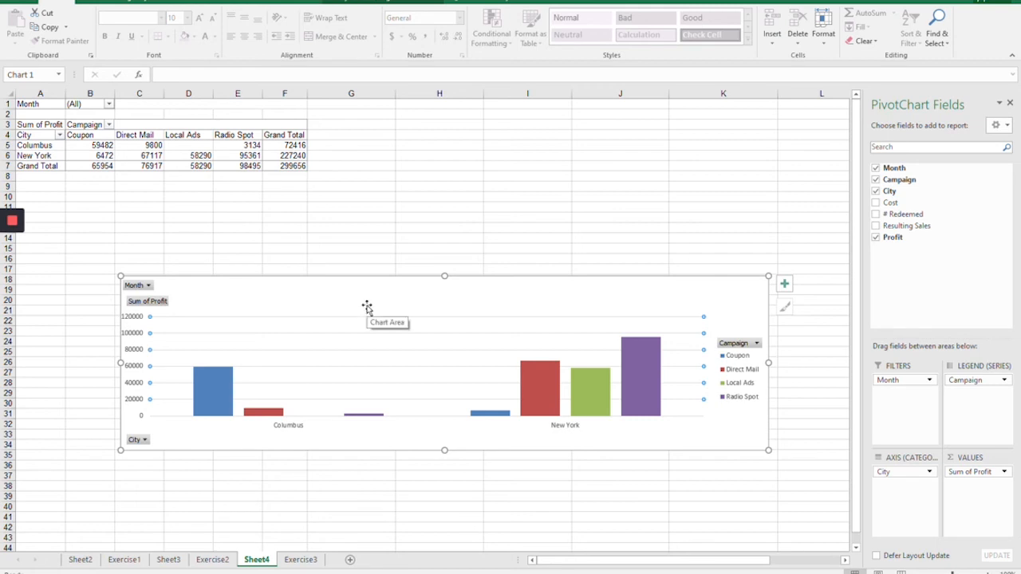
left_click(368, 3)
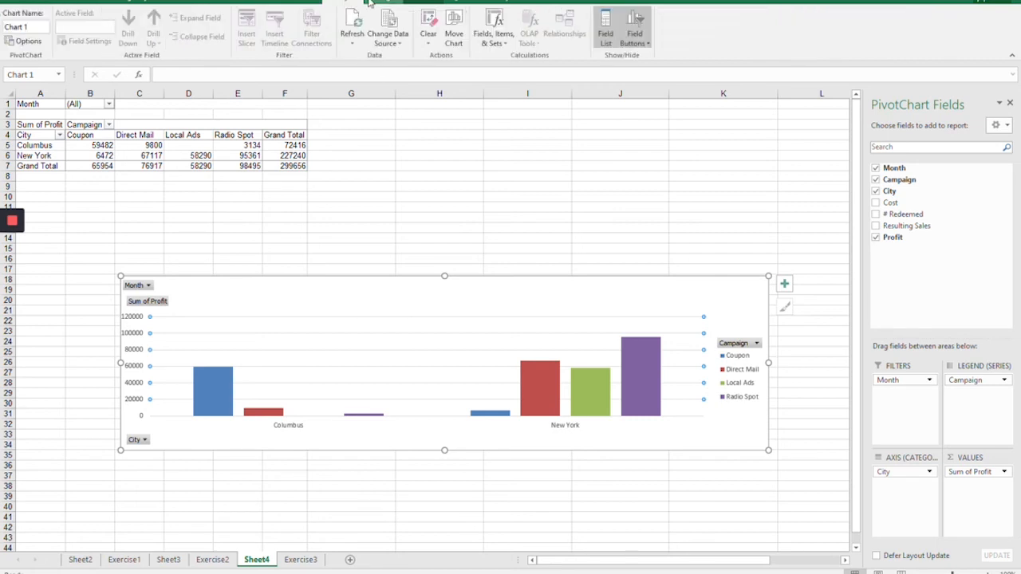
left_click(379, 3)
left_click(418, 3)
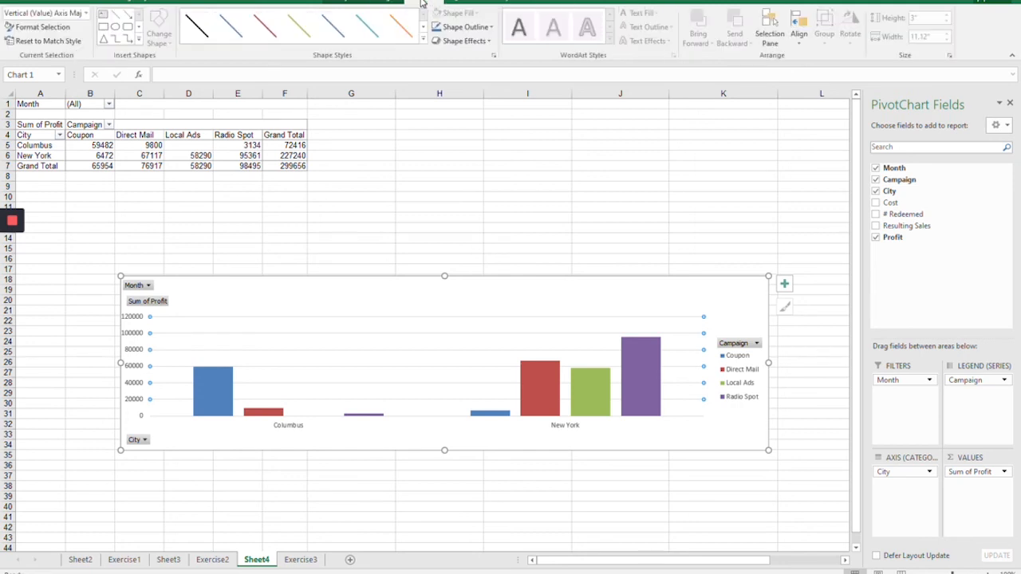
left_click(345, 4)
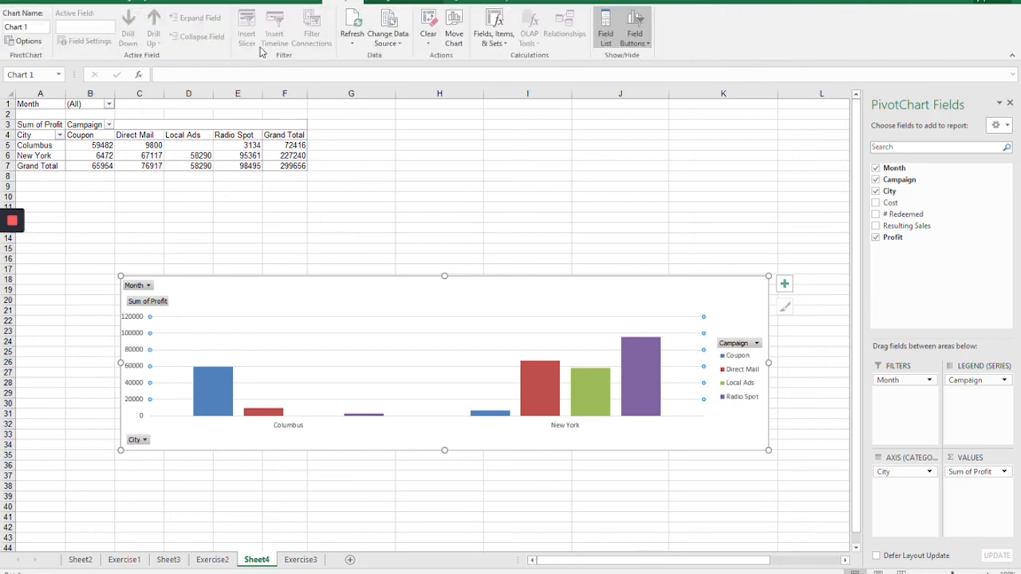
Step: Examine the analysis and design tools available for the Sheet4 profit PivotTable
left_click(135, 135)
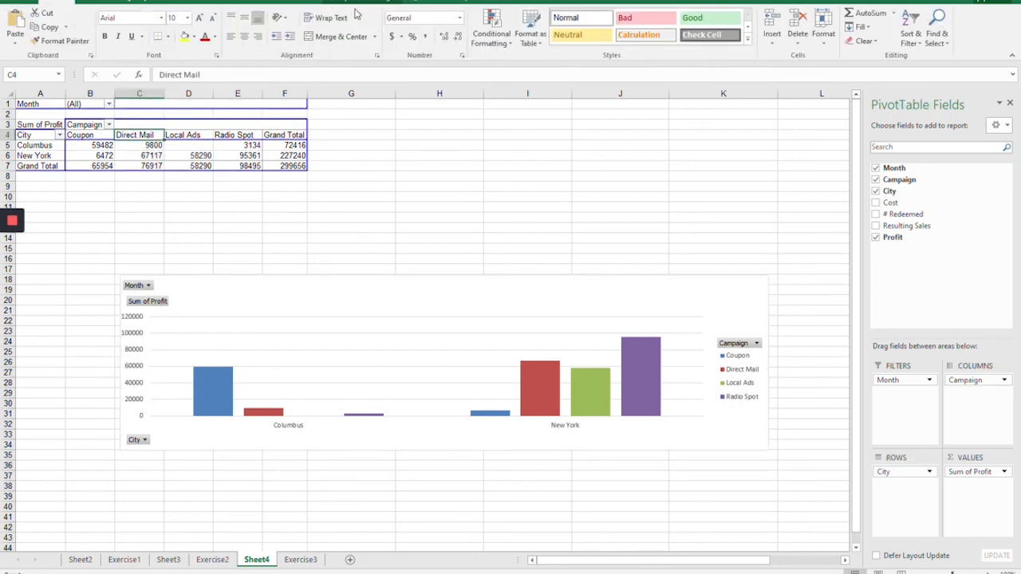
left_click(373, 3)
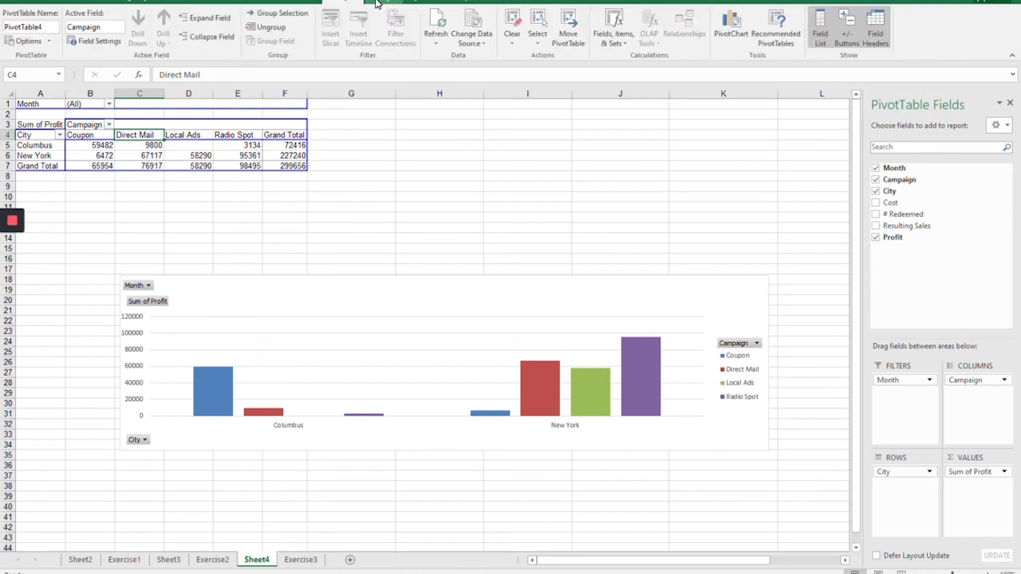
left_click(377, 3)
left_click(345, 3)
mouse_move(112, 155)
mouse_move(283, 170)
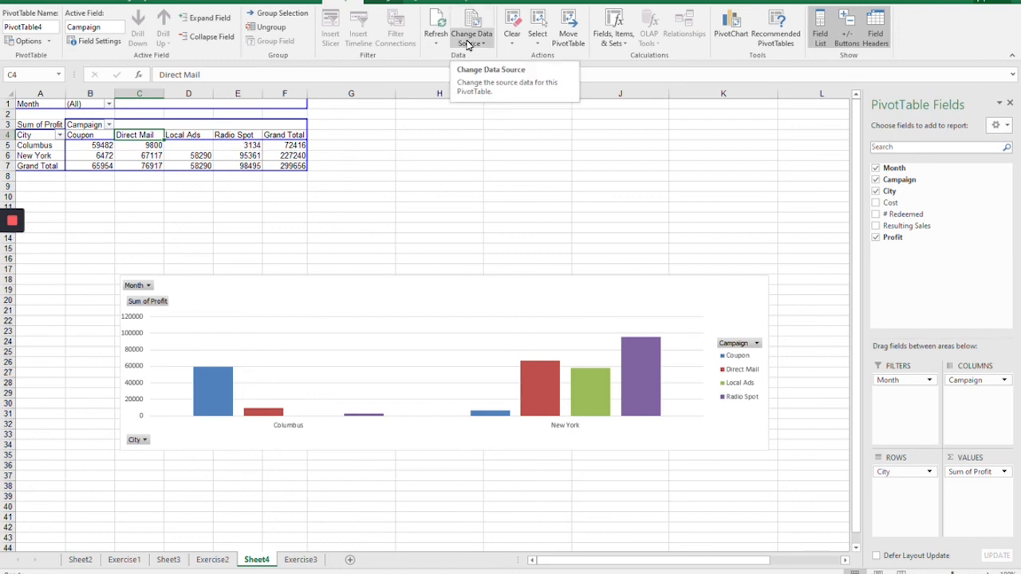
Step: Apply a light red PivotTable style with red text to the Sheet4 profit report
left_click(380, 3)
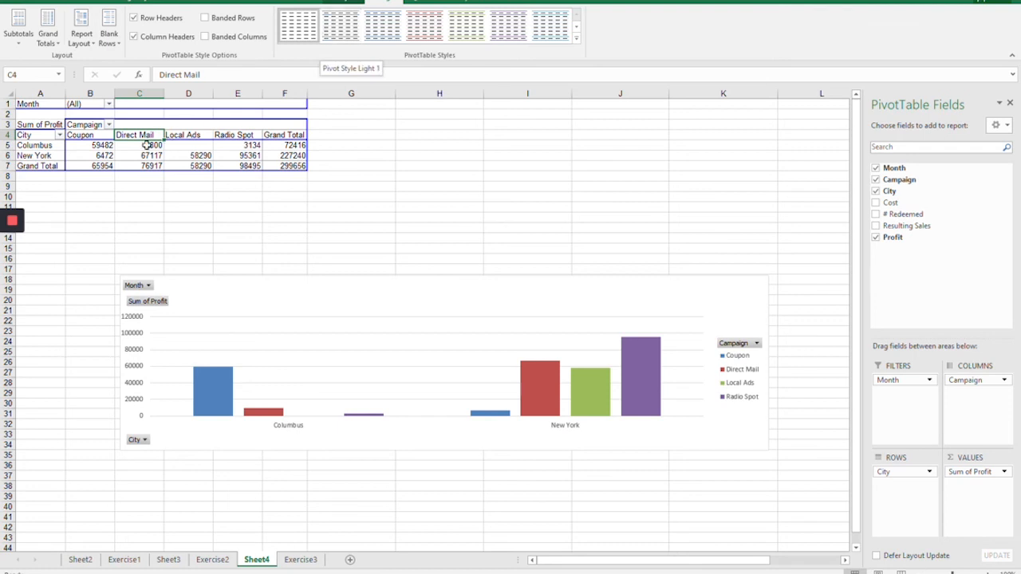
left_click(343, 36)
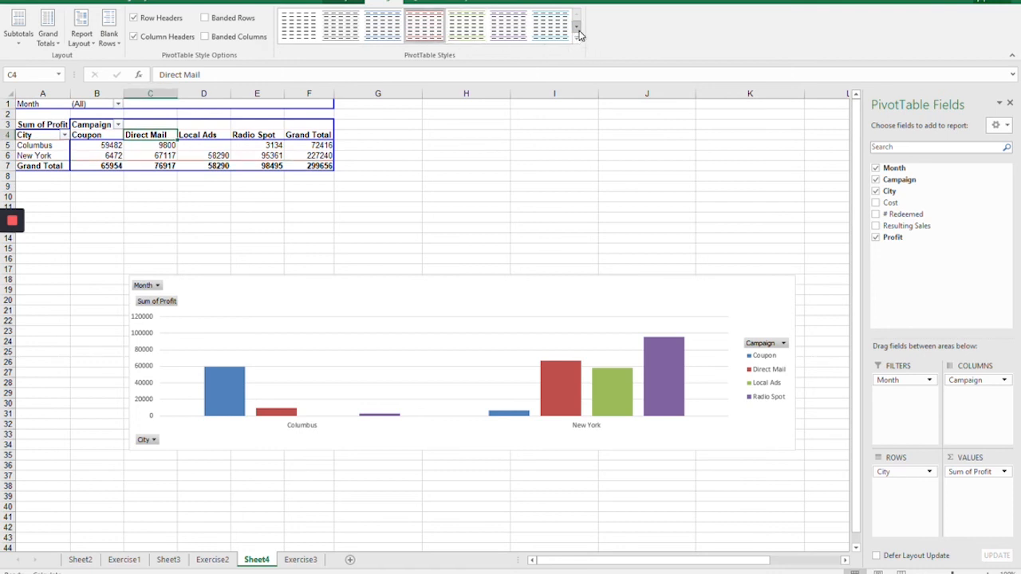
left_click(438, 36)
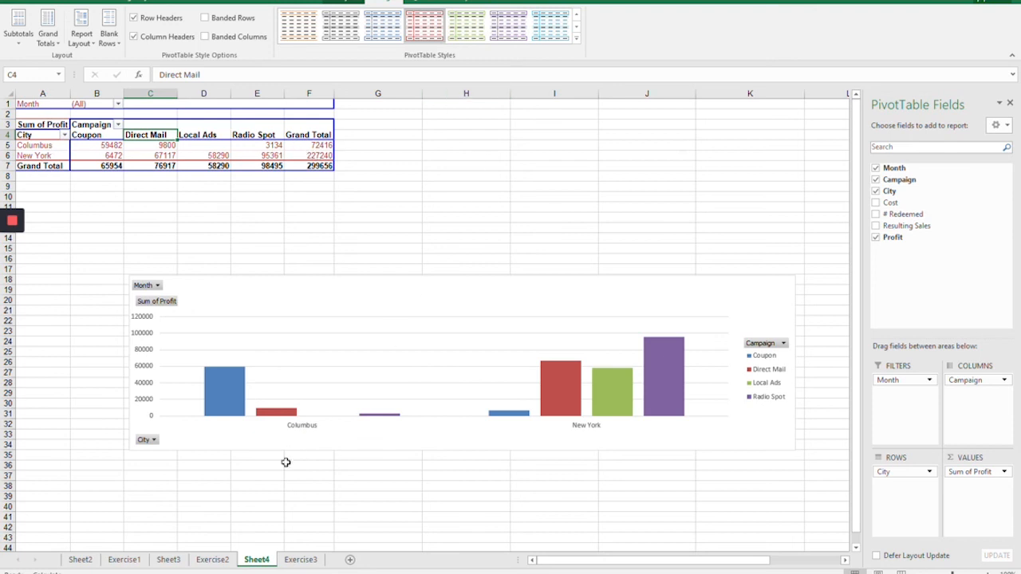
Step: Apply a light purple style with shaded header and grand total rows to the attendance PivotTable on Sheet3
left_click(169, 560)
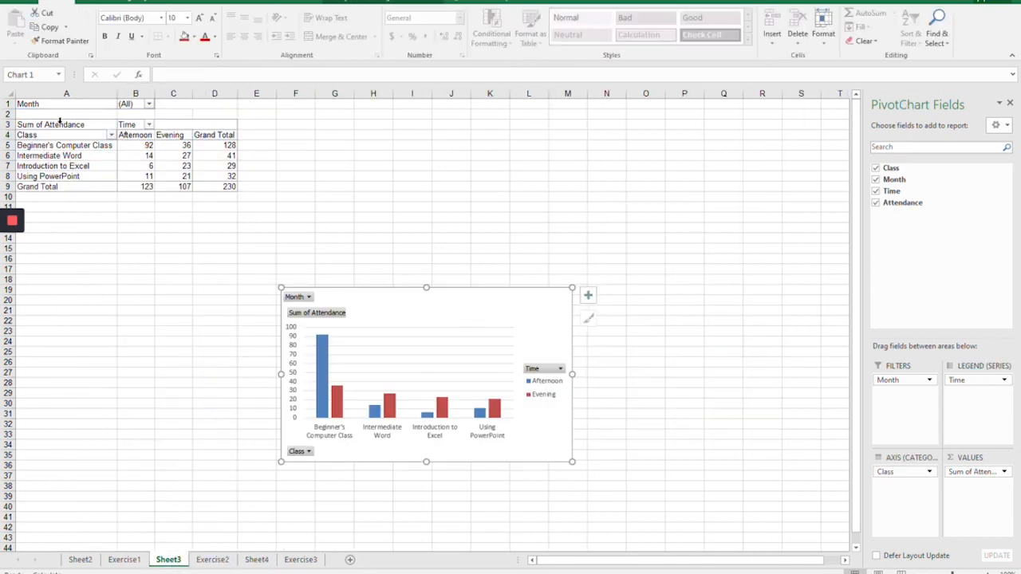
left_click(55, 146)
left_click(383, 3)
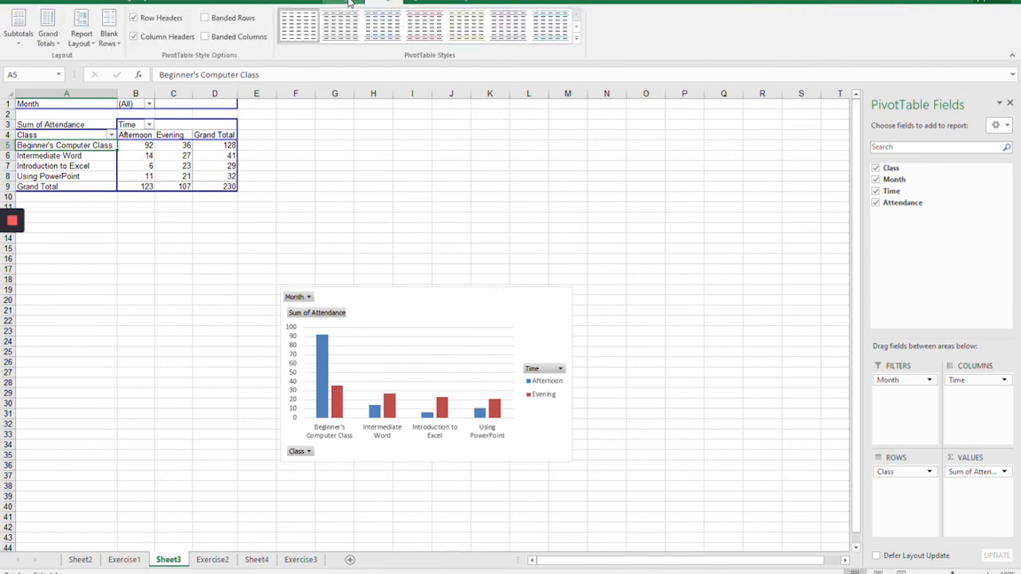
left_click(576, 19)
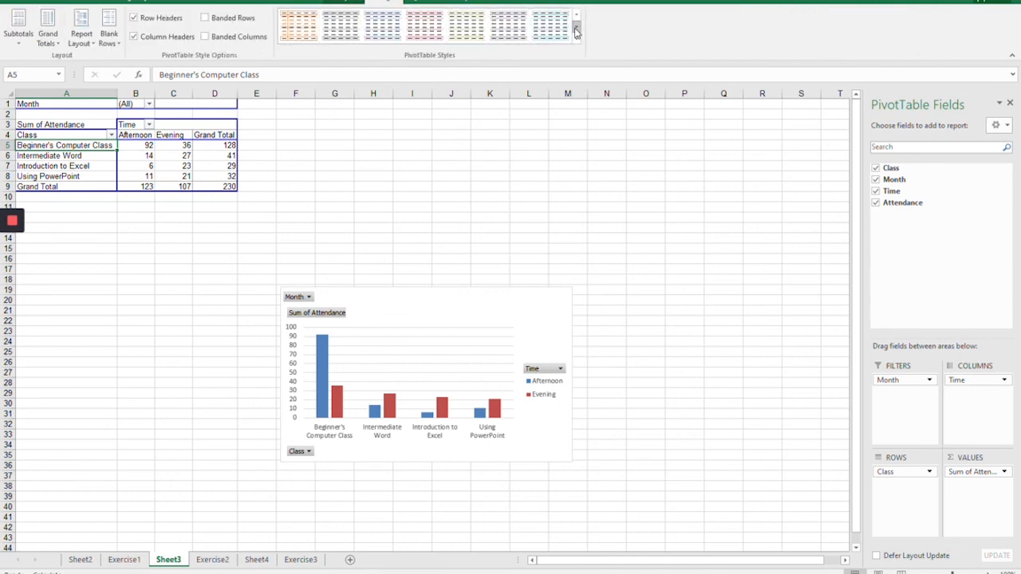
left_click(508, 25)
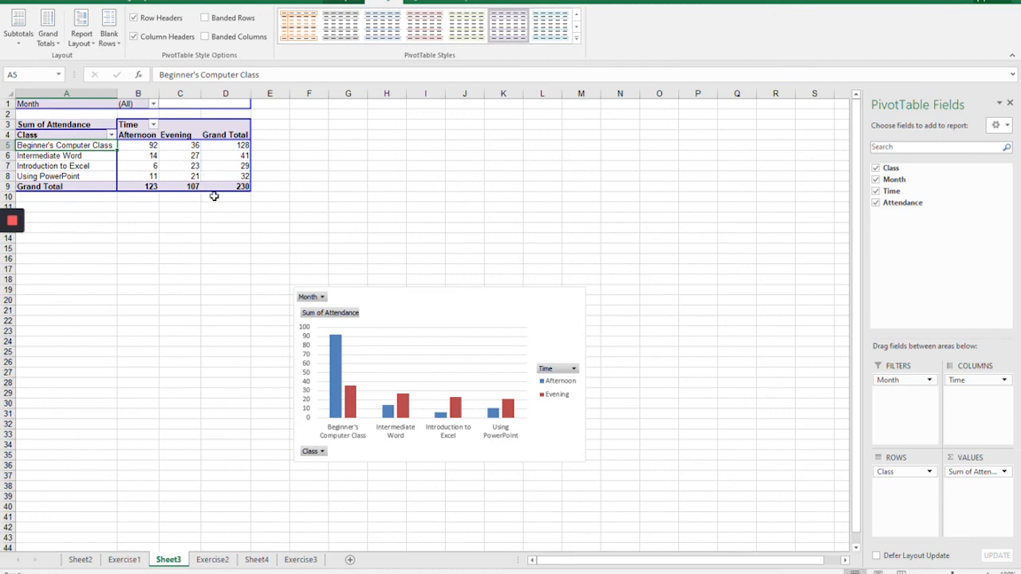
Step: Try banded columns on the attendance PivotTable, and keep only banded rows turned on
left_click(343, 2)
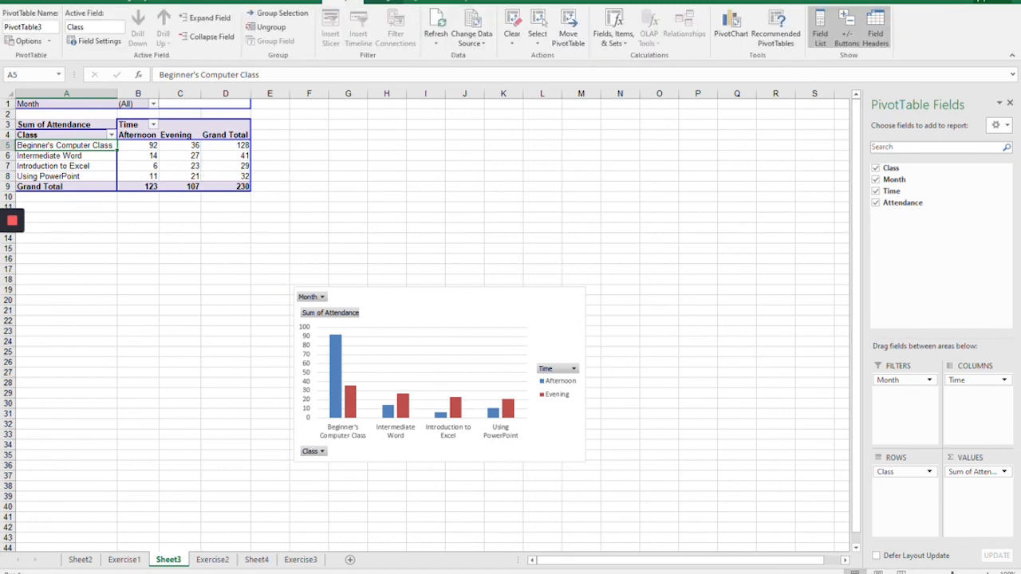
left_click(390, 3)
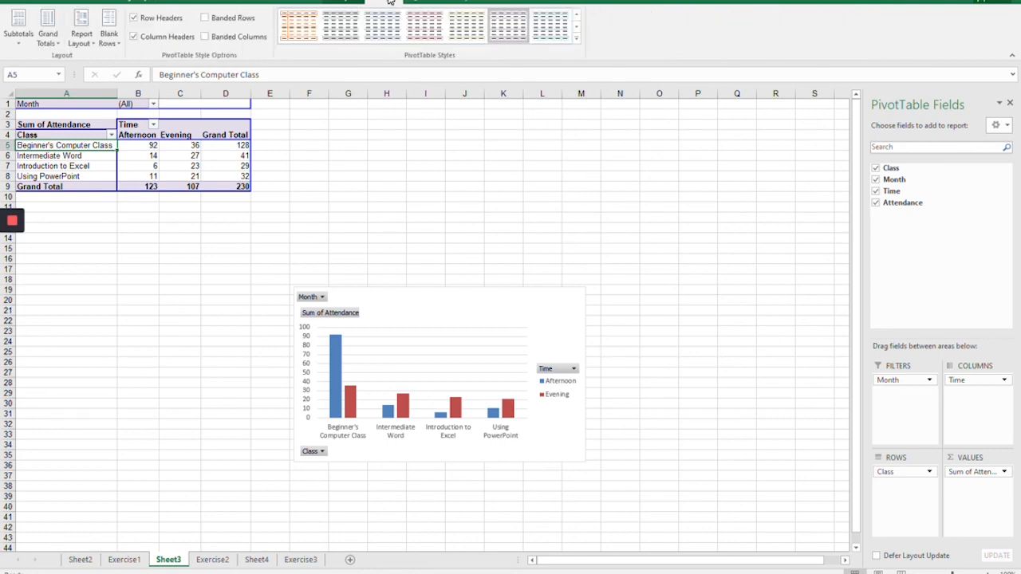
left_click(204, 36)
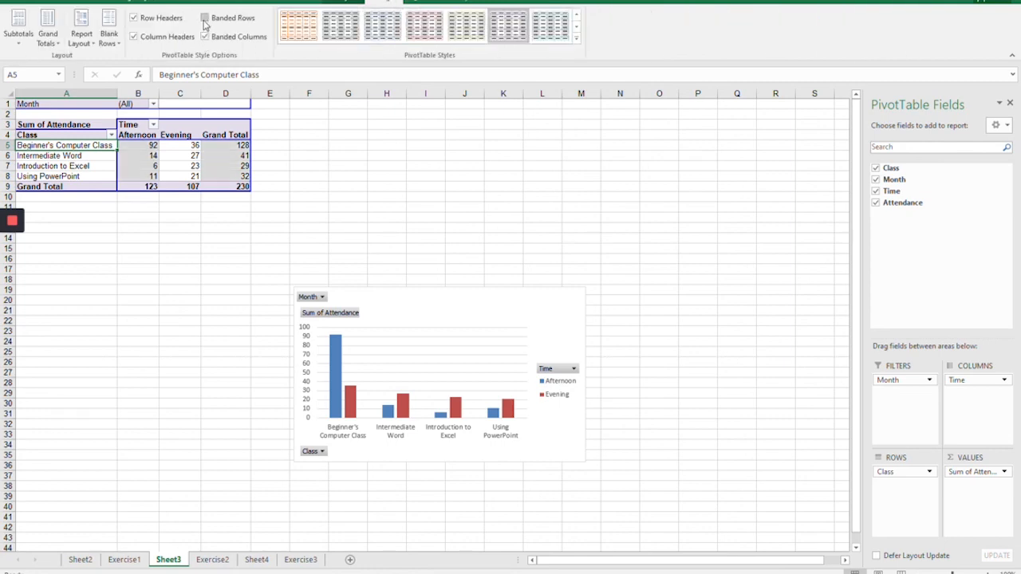
left_click(204, 19)
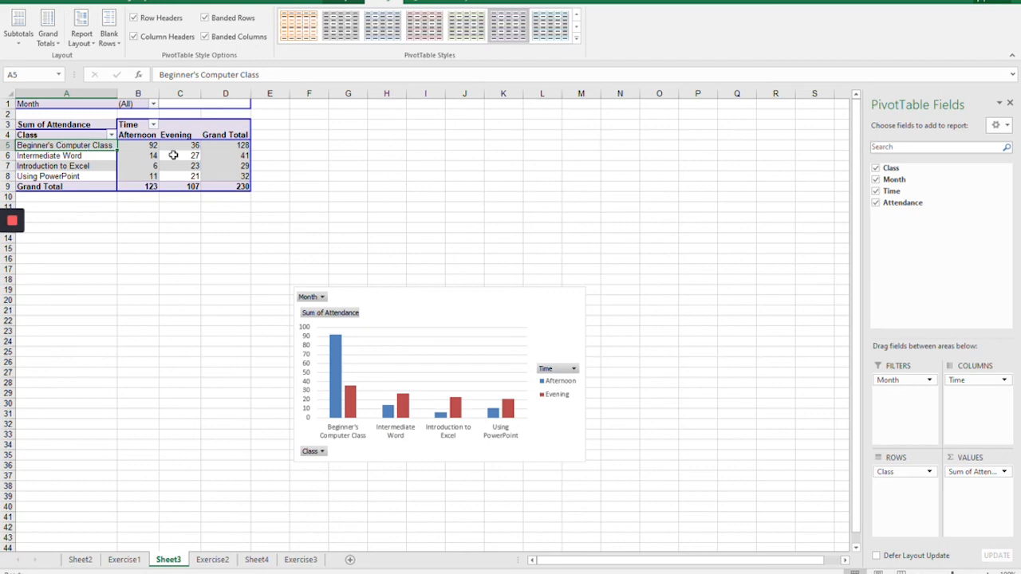
left_click(207, 37)
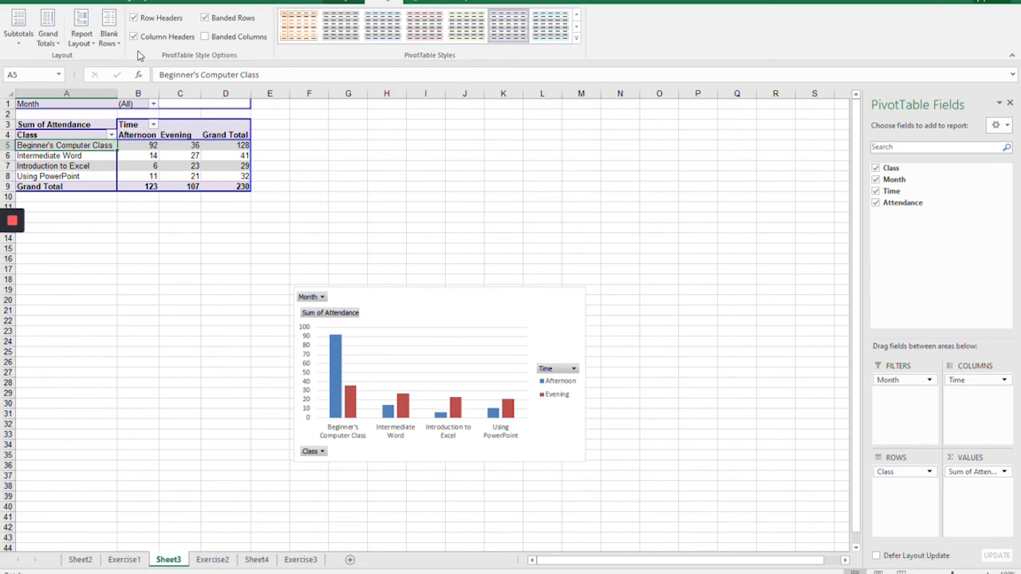
Step: Examine the formatting options for the attendance PivotChart, including those of its Afternoon series and vertical axis
left_click(347, 4)
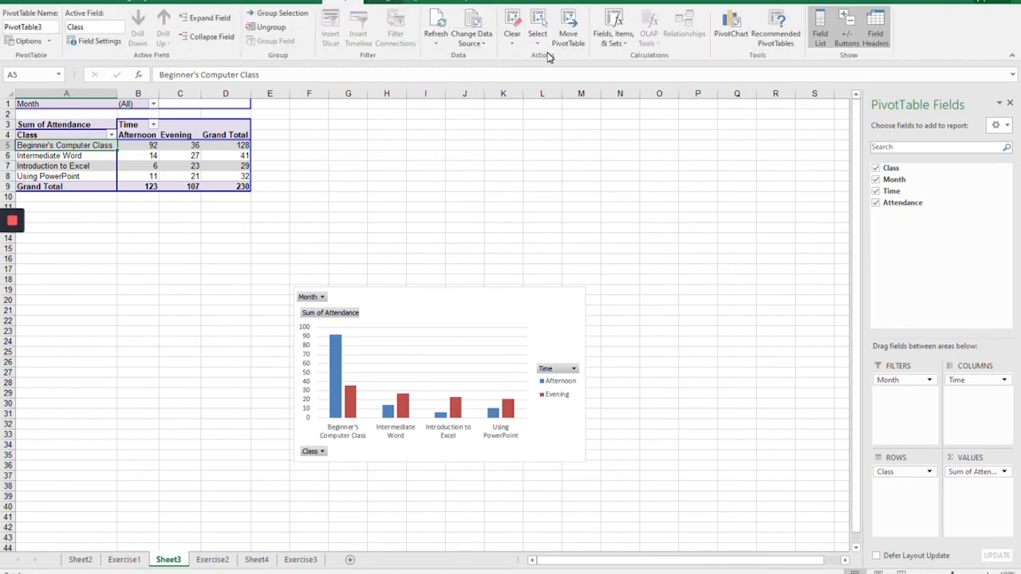
left_click(412, 314)
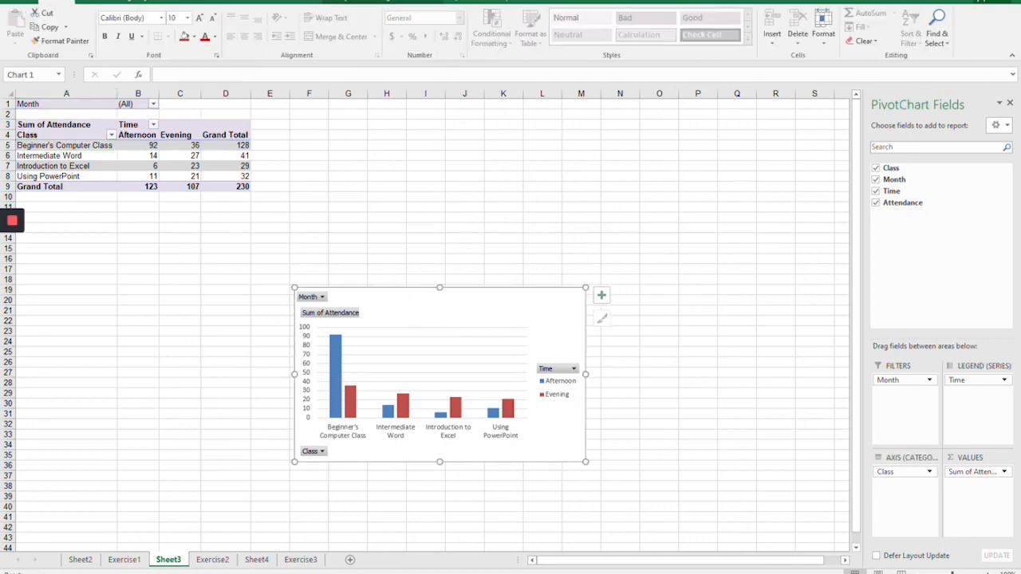
left_click(423, 3)
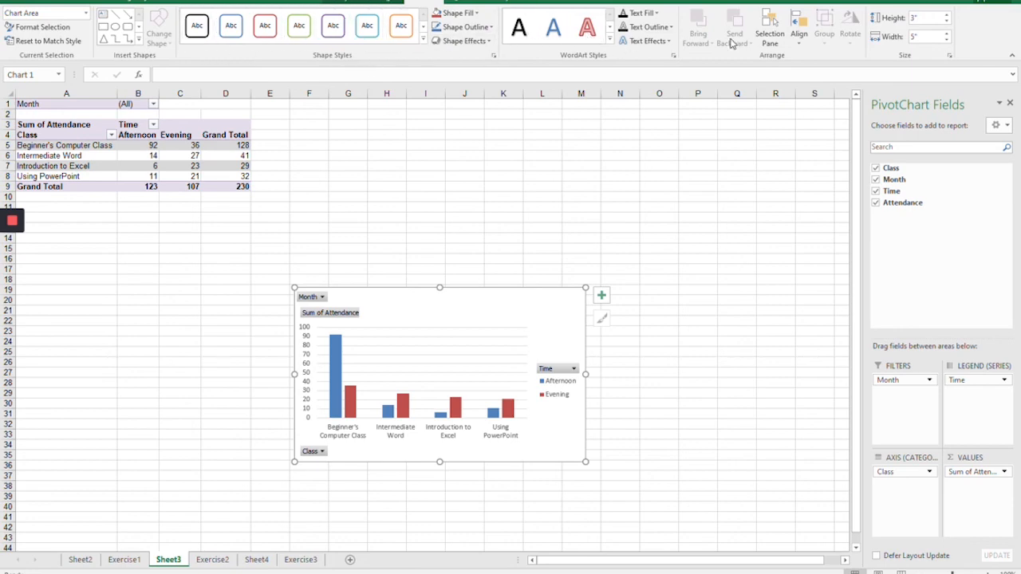
right_click(339, 366)
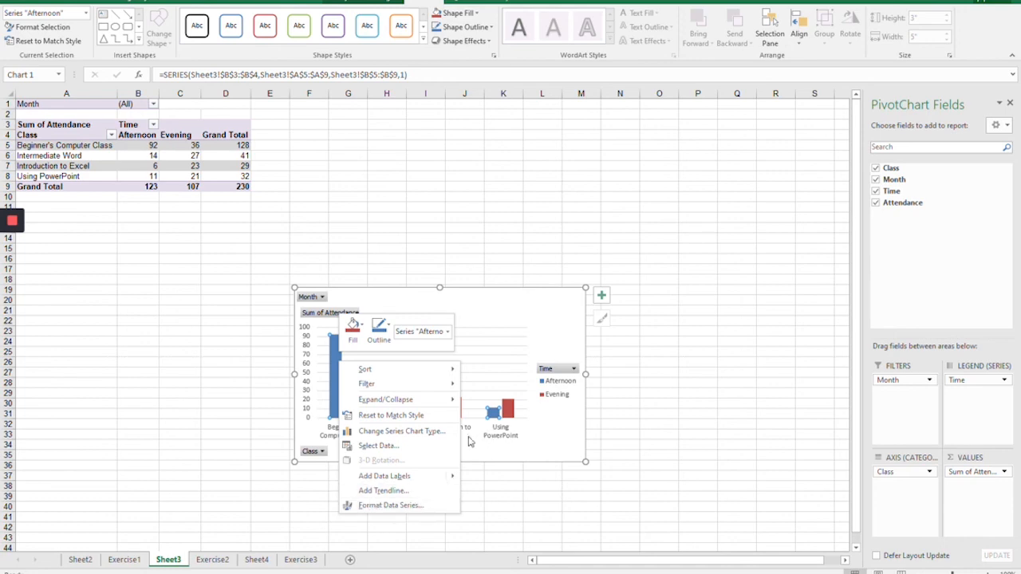
key("Escape")
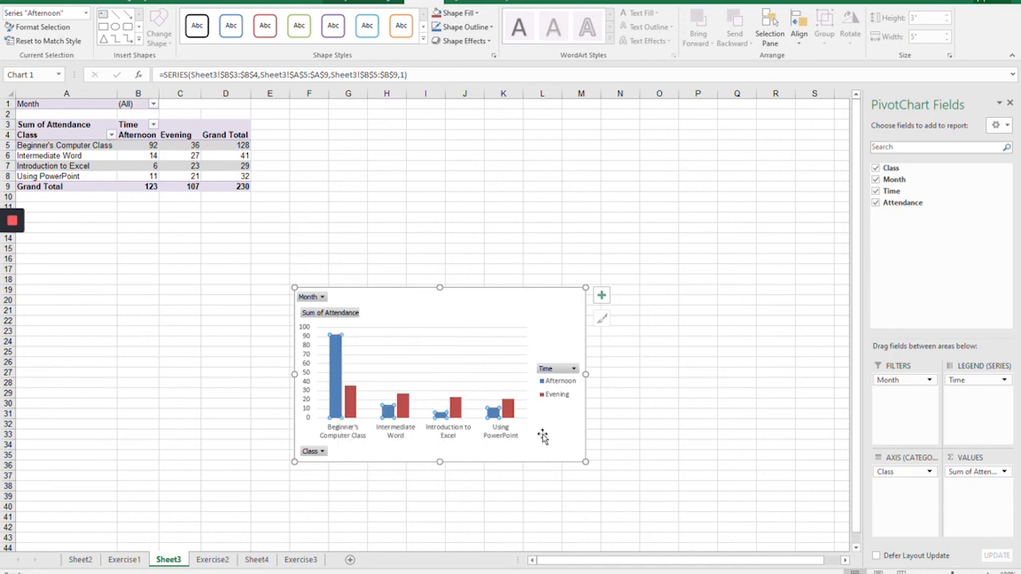
left_click(305, 389)
right_click(305, 389)
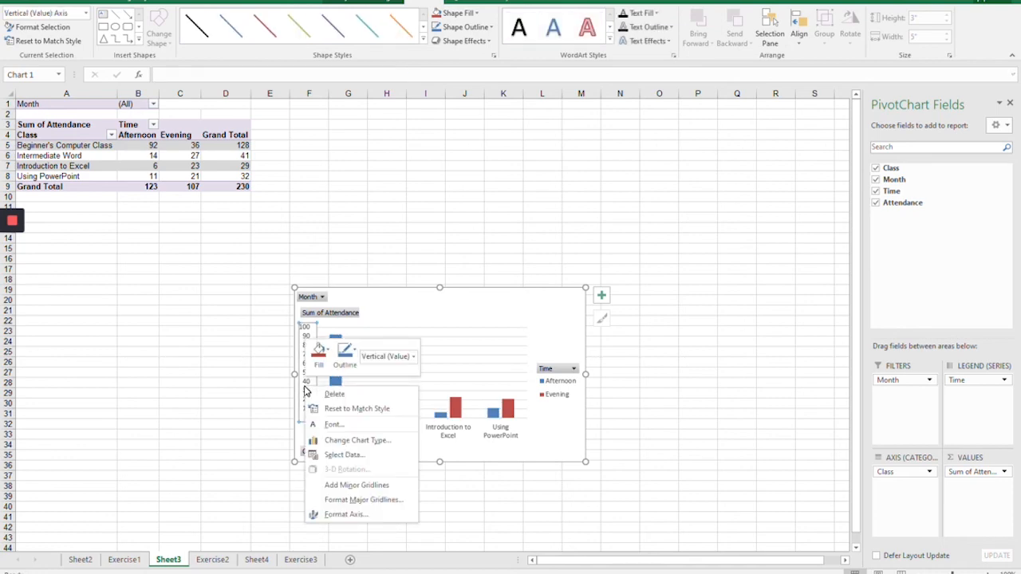
key("Escape")
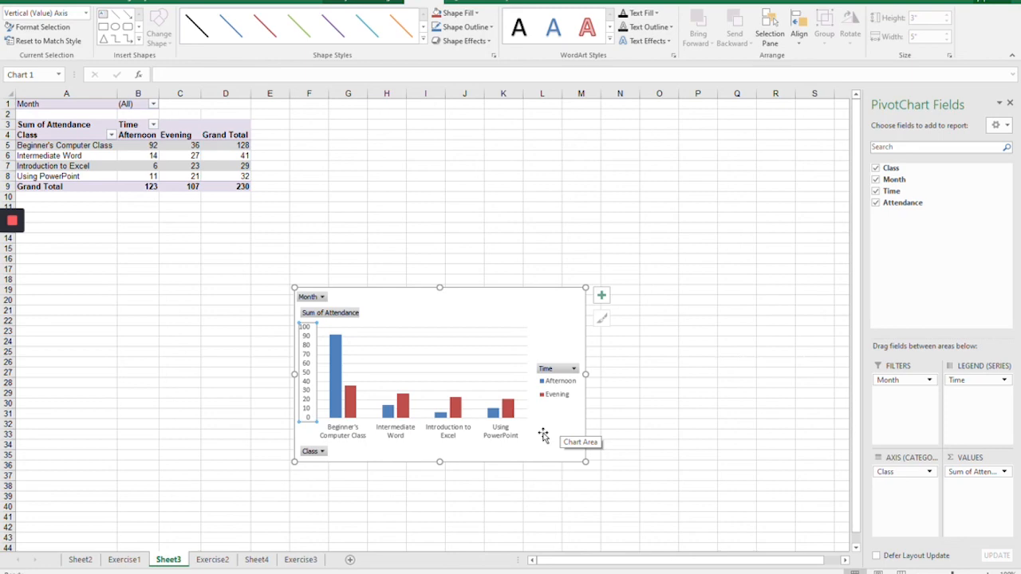
Step: Switch to the library's Computer Classes page in the Chrome browser and open its Online Courses page
mouse_move(399, 572)
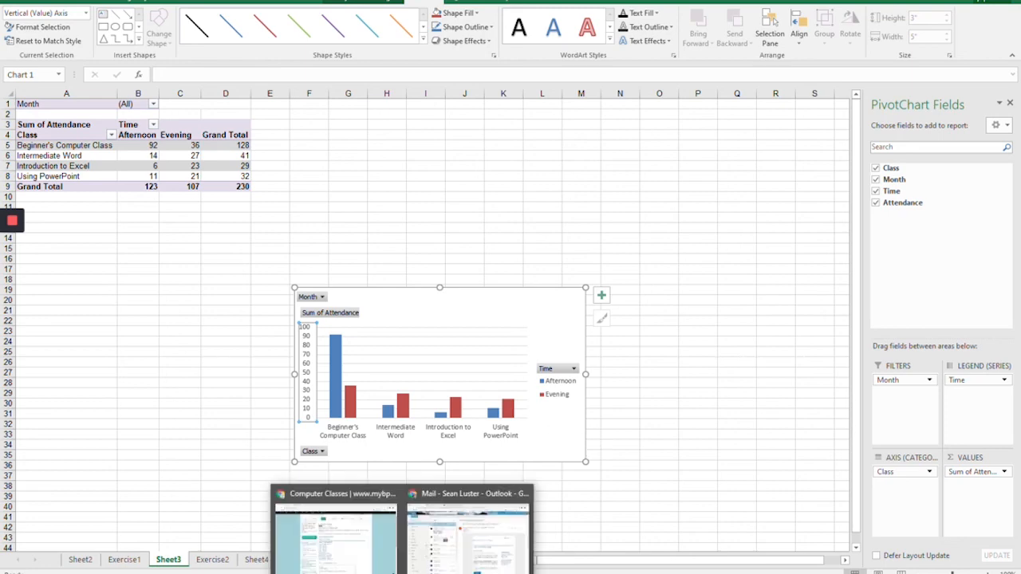
left_click(368, 551)
scroll(423, 168, "up", 1)
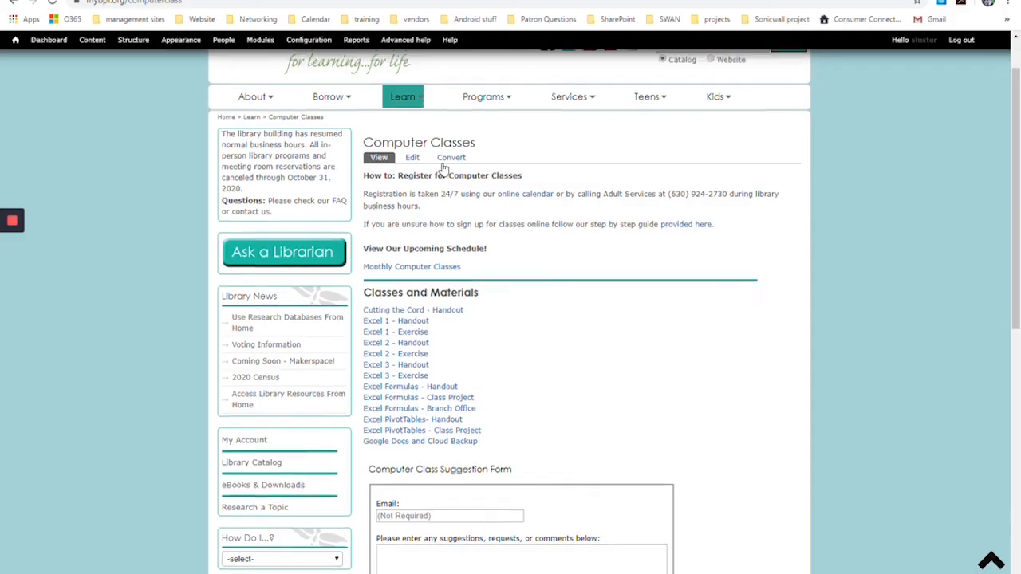
mouse_move(404, 158)
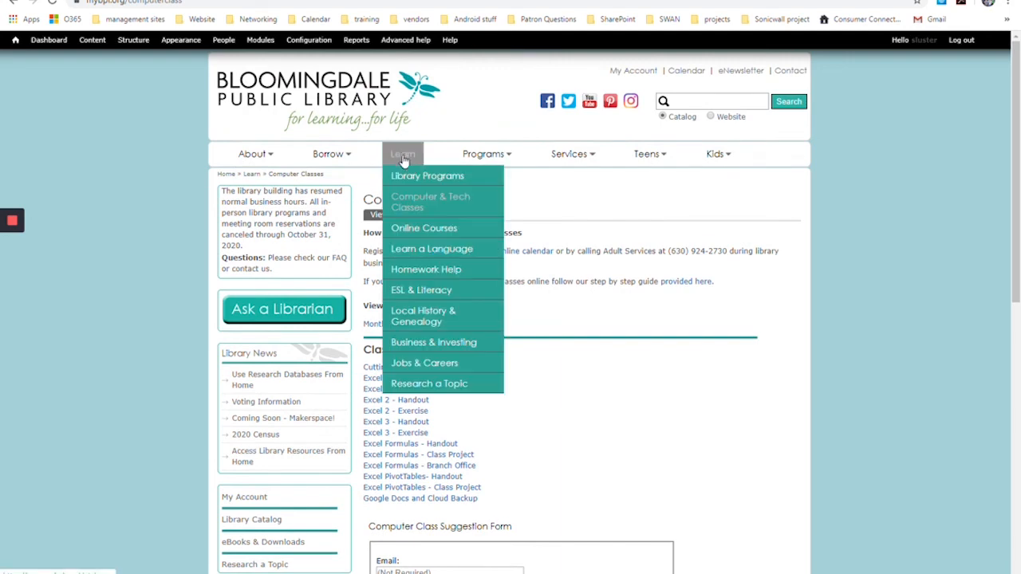
left_click(423, 230)
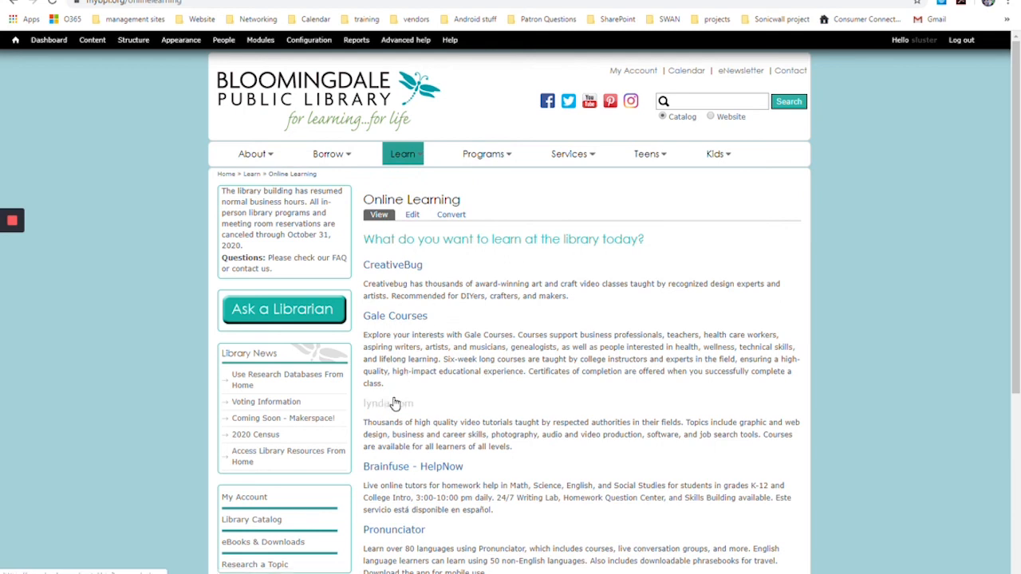